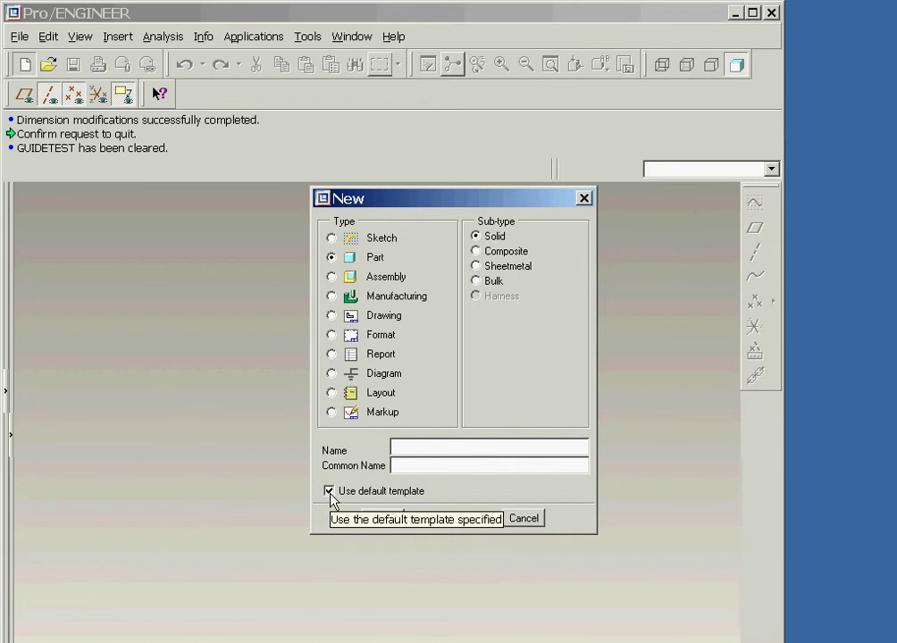
Create a new solid part named GUIDE_PIN using the default template
type("GUIDE_PIN")
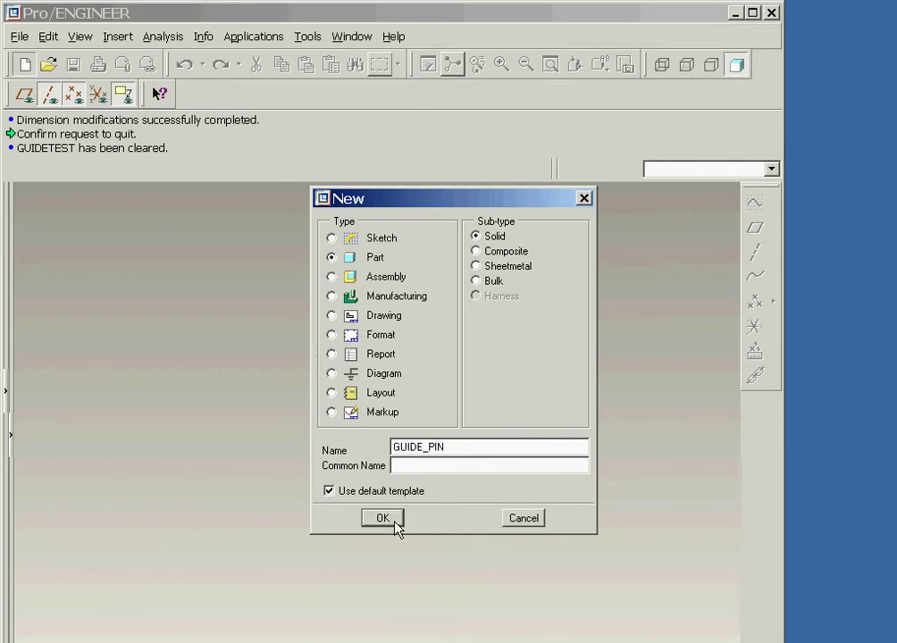
left_click(394, 521)
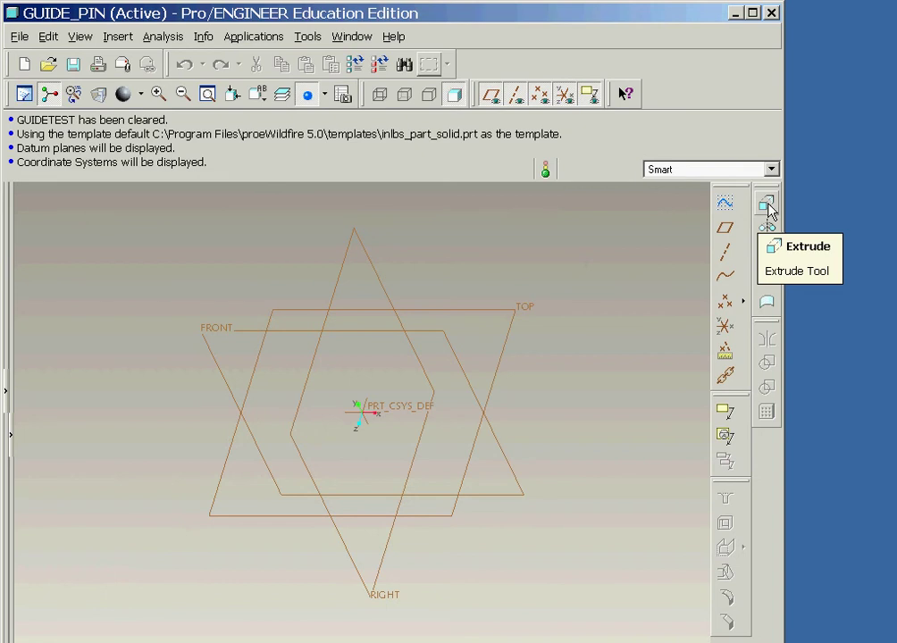
Start an Extrude with an internal sketch on the FRONT datum plane, and hide the datum planes and coordinate systems
left_click(768, 205)
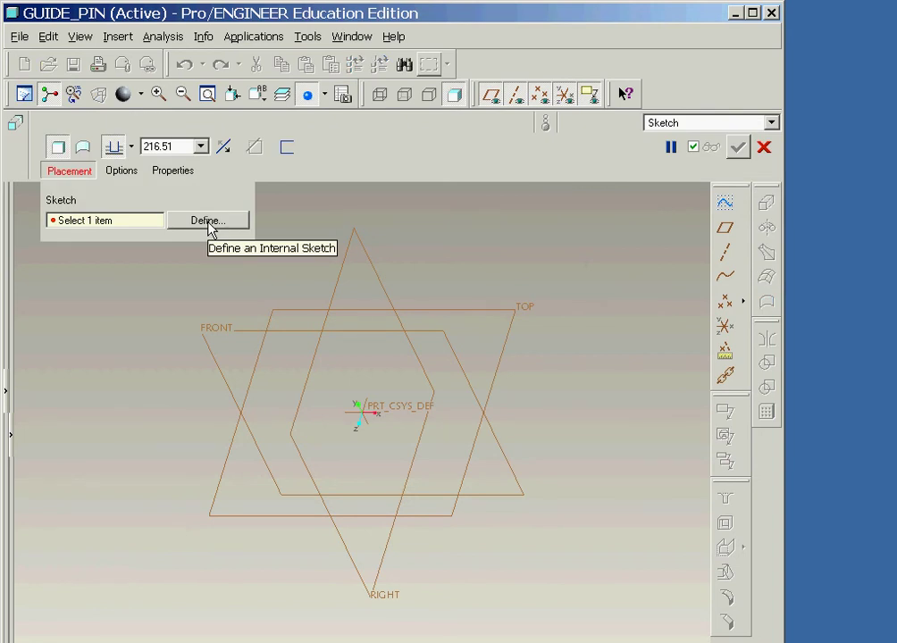
left_click(208, 220)
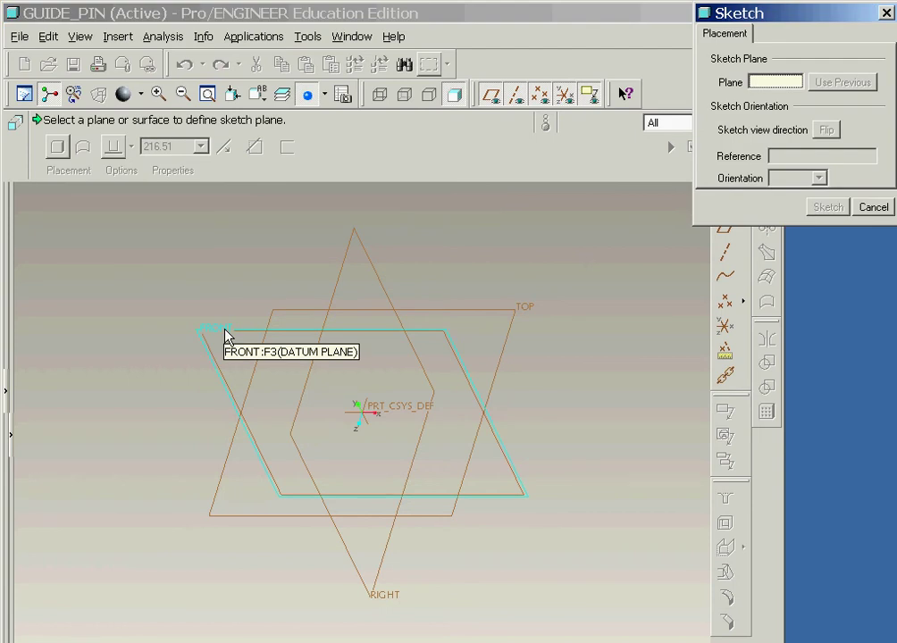
left_click(227, 337)
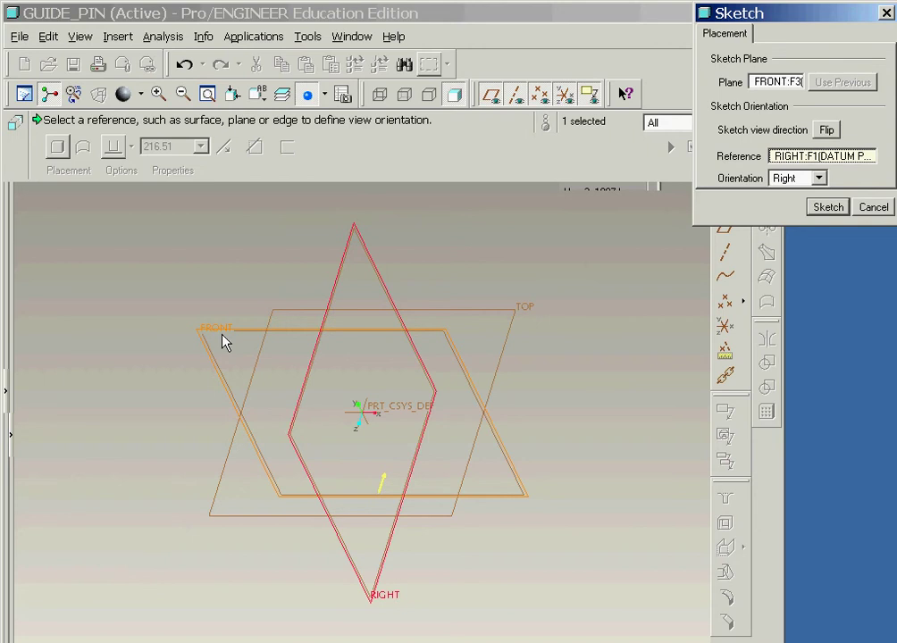
middle_click(222, 335)
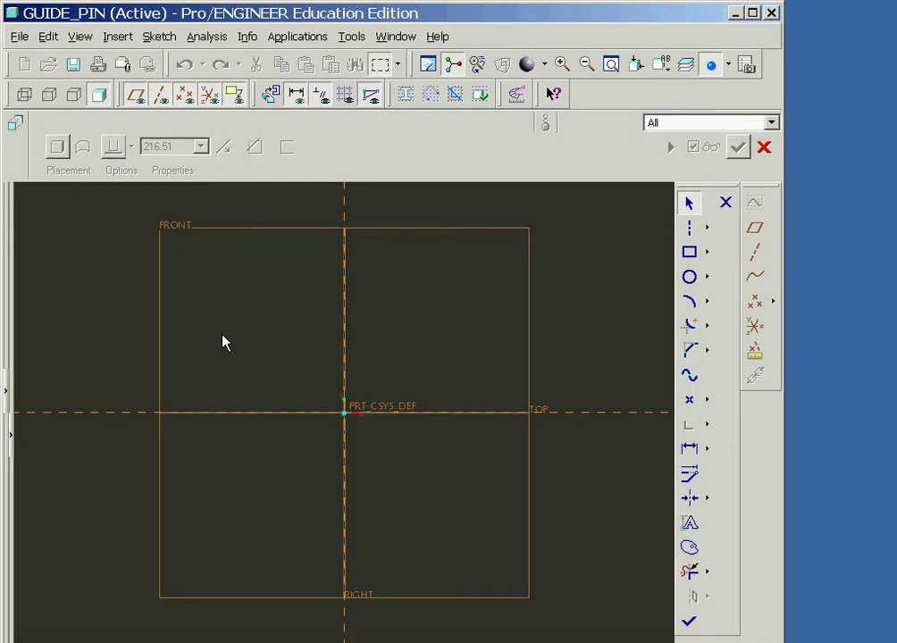
left_click(136, 96)
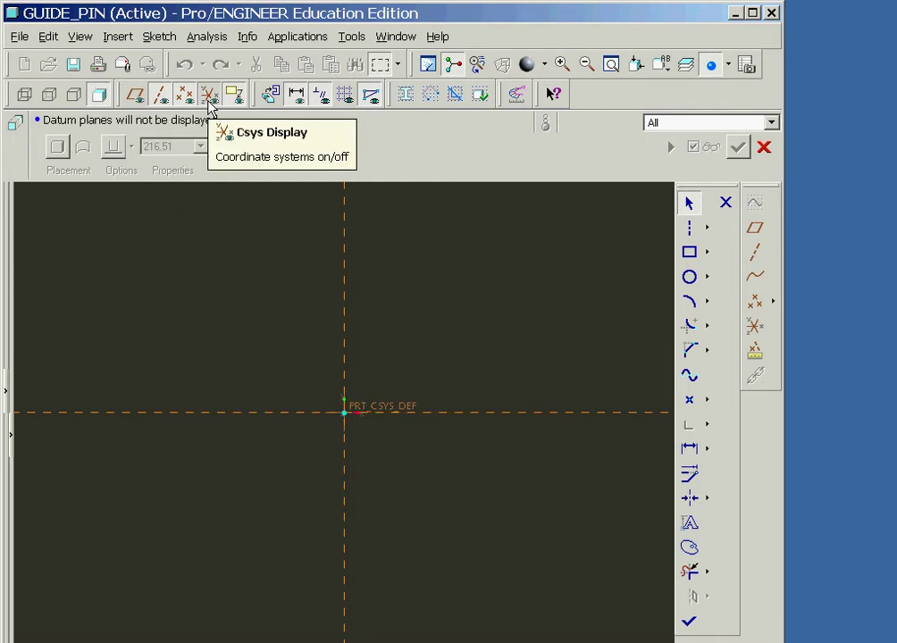
left_click(210, 96)
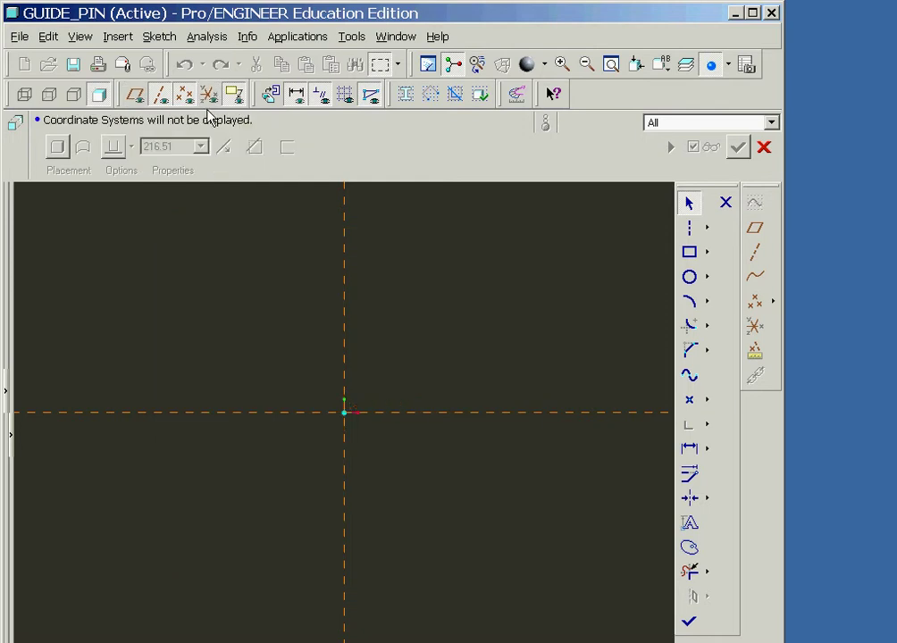
Sketch a closed six-sided profile about 439 wide and 221 high, with its base on the horizontal reference and slanted upper corners
right_click(457, 286)
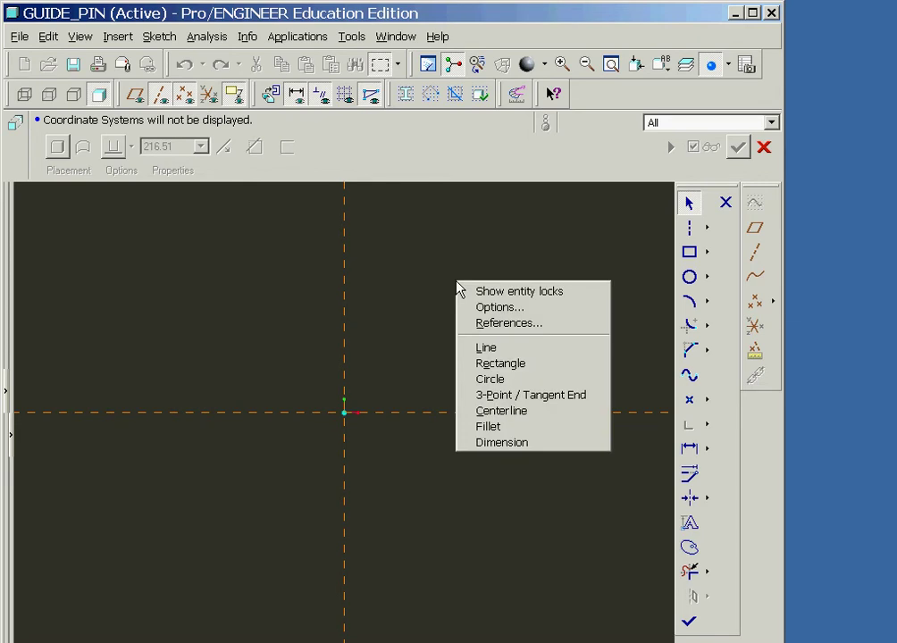
left_click(472, 355)
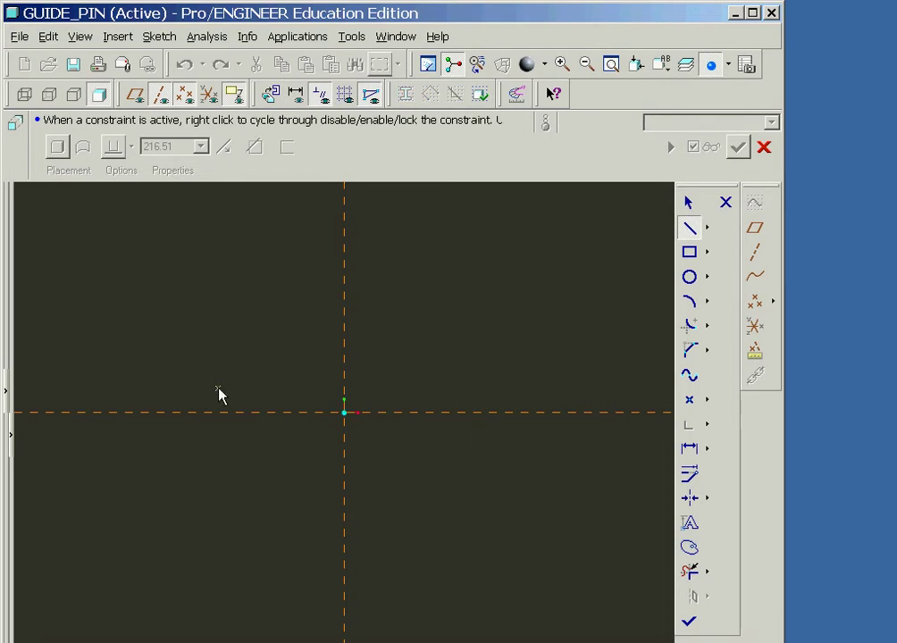
left_click(189, 414)
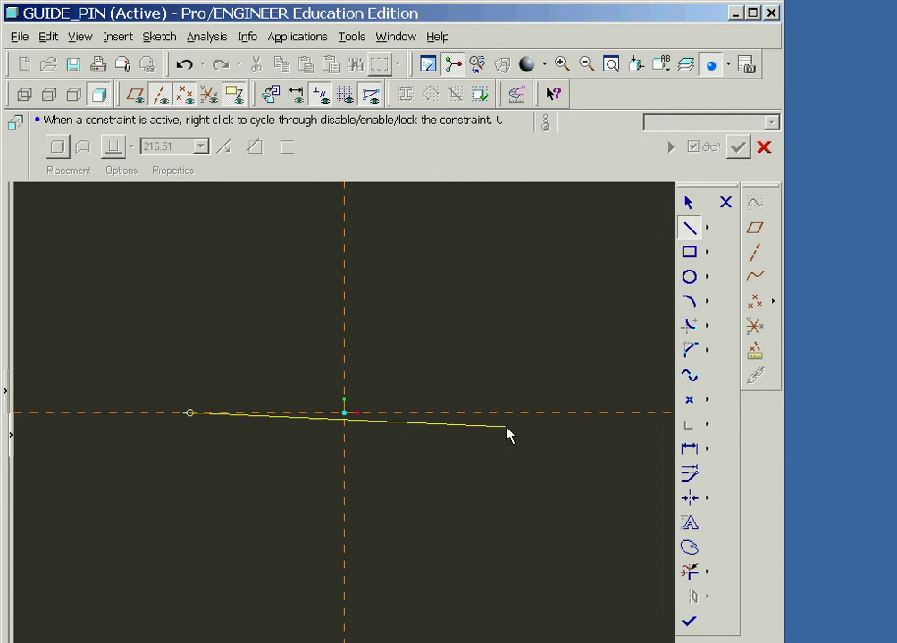
left_click(510, 413)
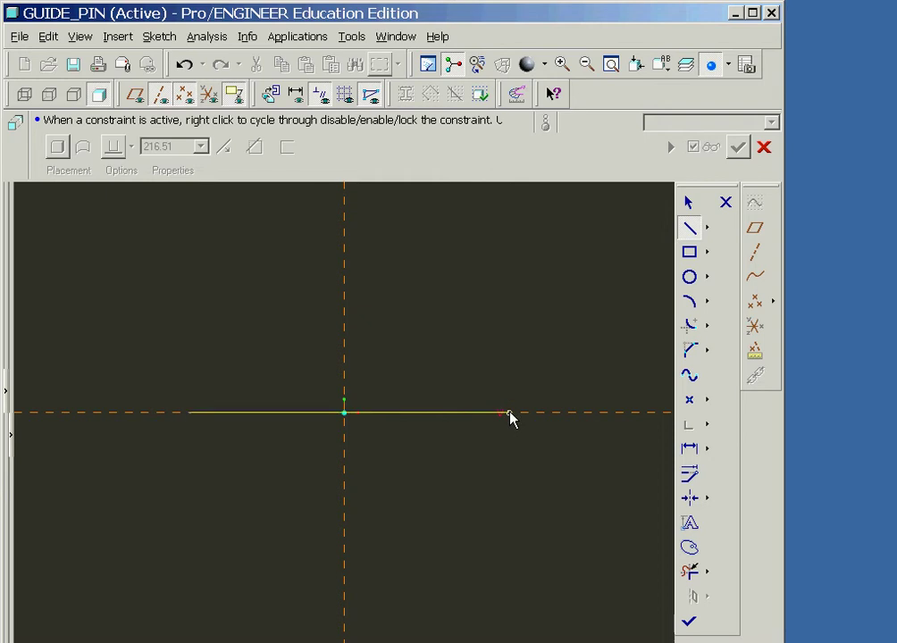
left_click(511, 306)
left_click(416, 252)
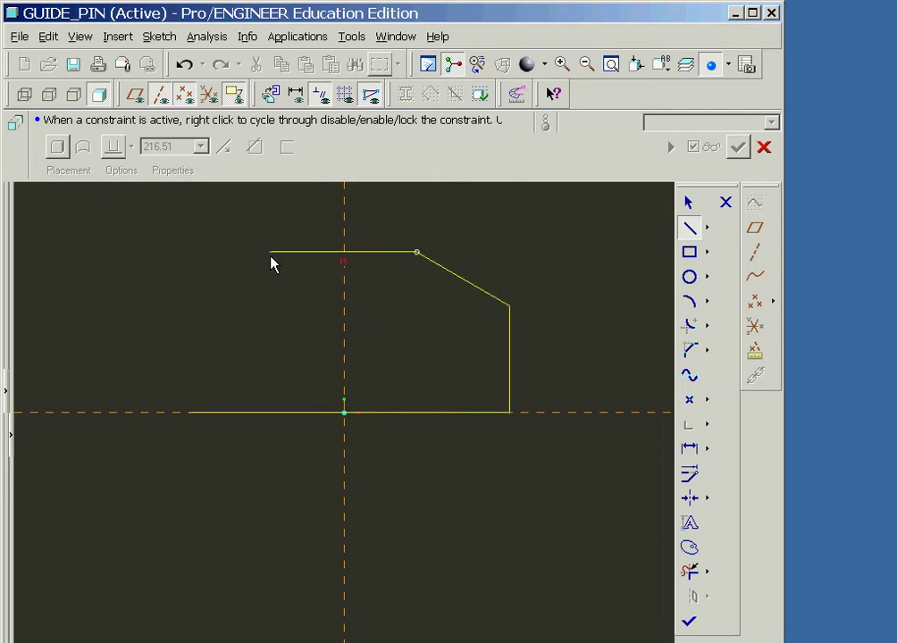
left_click(267, 253)
left_click(192, 297)
left_click(189, 412)
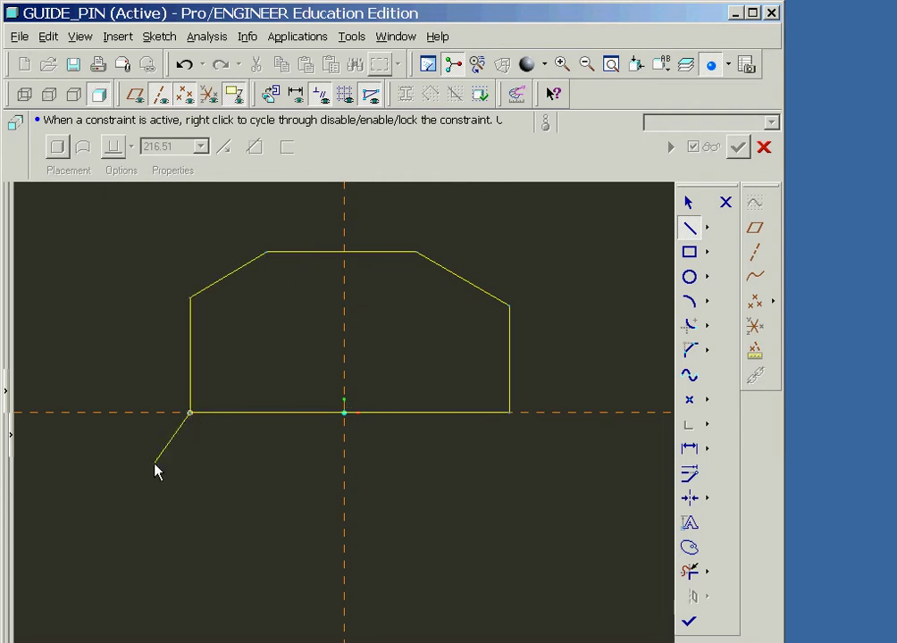
middle_click(154, 471)
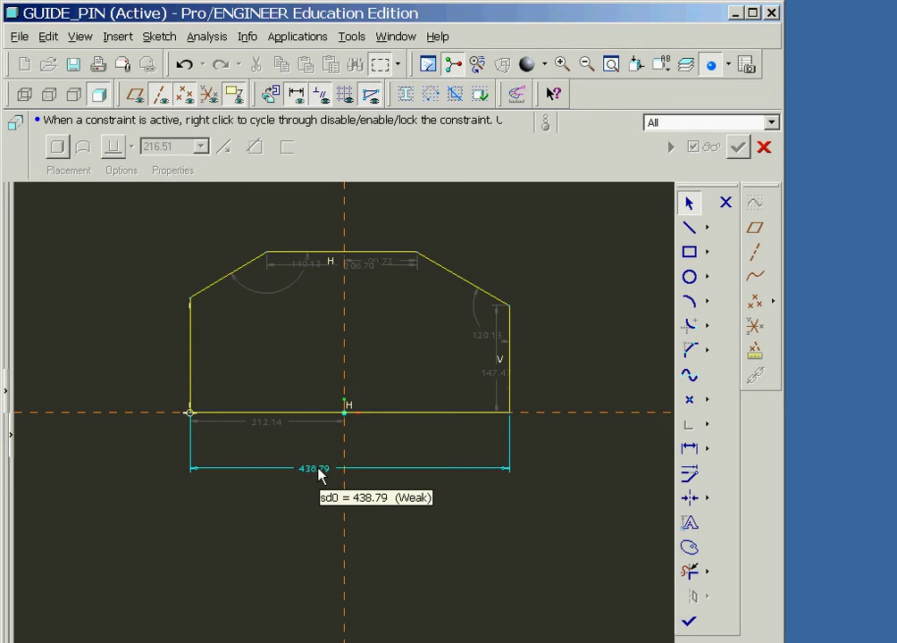
Move the side-height and top-edge dimensions clear of the profile, and dimension the profile's overall height
left_click_drag(496, 373, 569, 375)
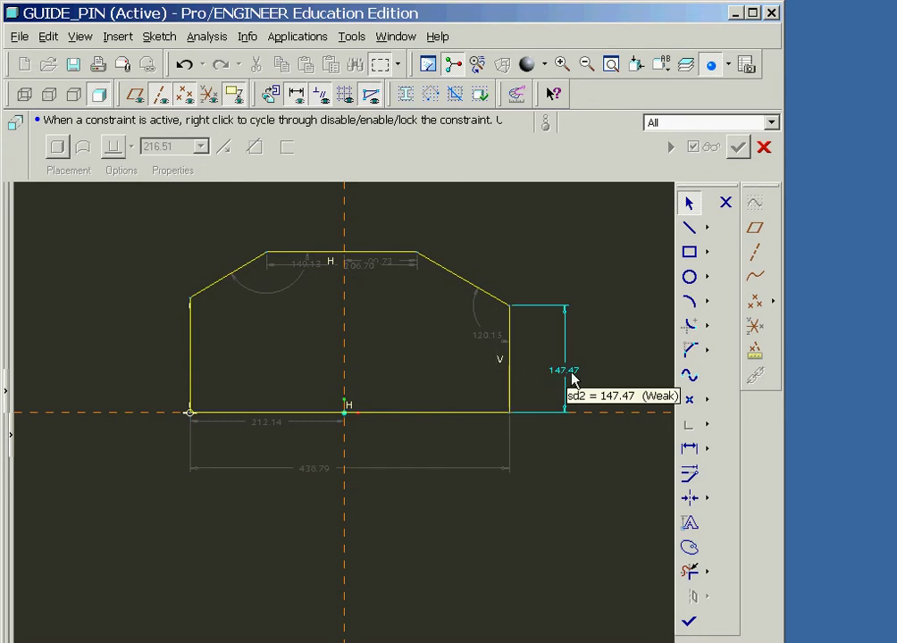
left_click_drag(368, 268, 372, 226)
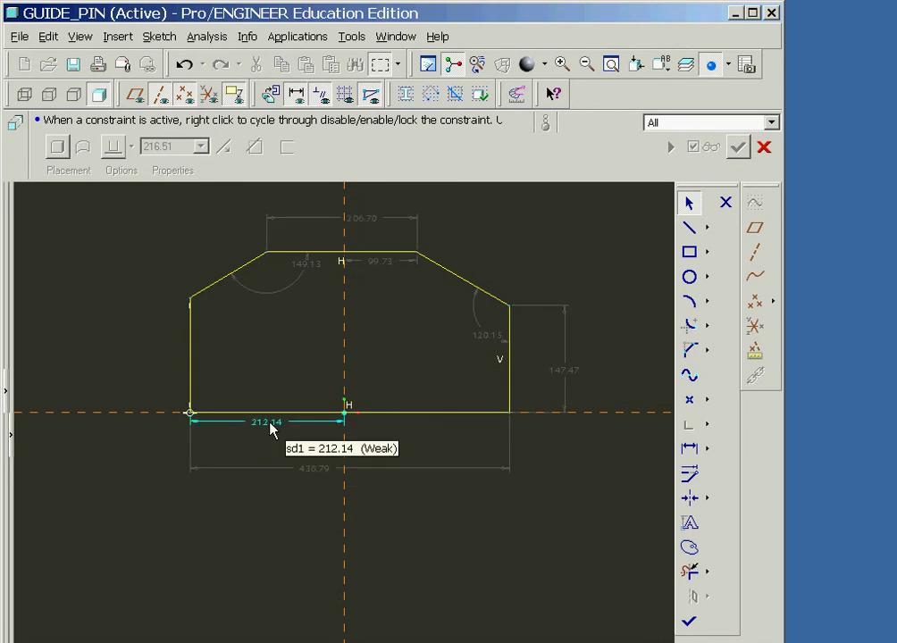
left_click_drag(271, 429, 271, 444)
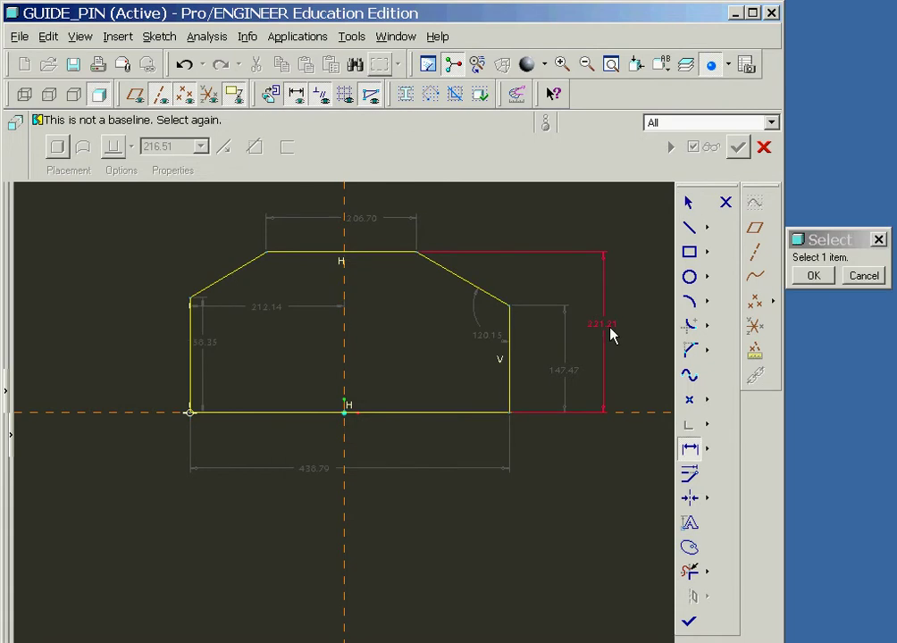
Convert the base width and top edge length dimensions to strong dimensions
left_click(318, 479)
left_click(364, 219, "ctrl")
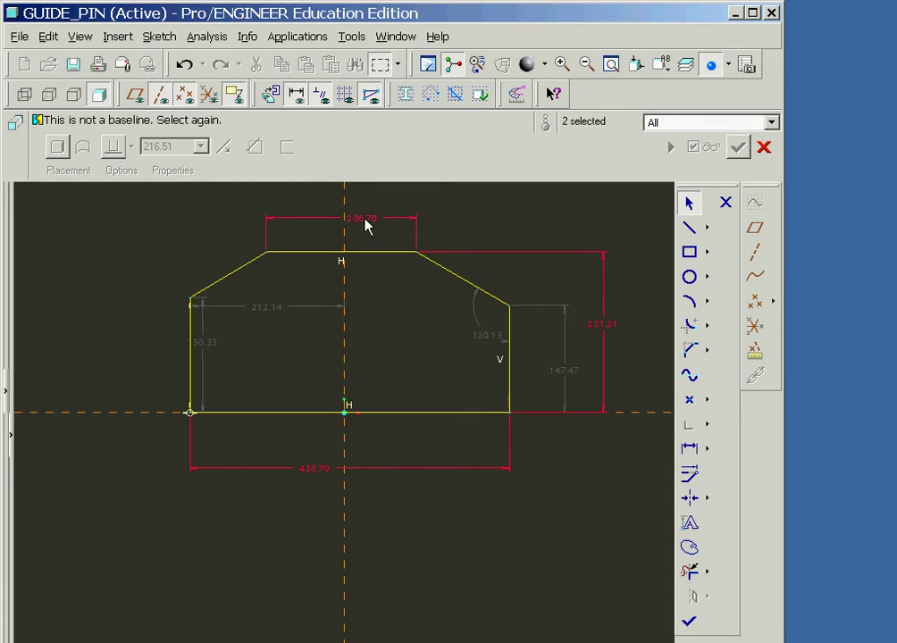
right_click(473, 211)
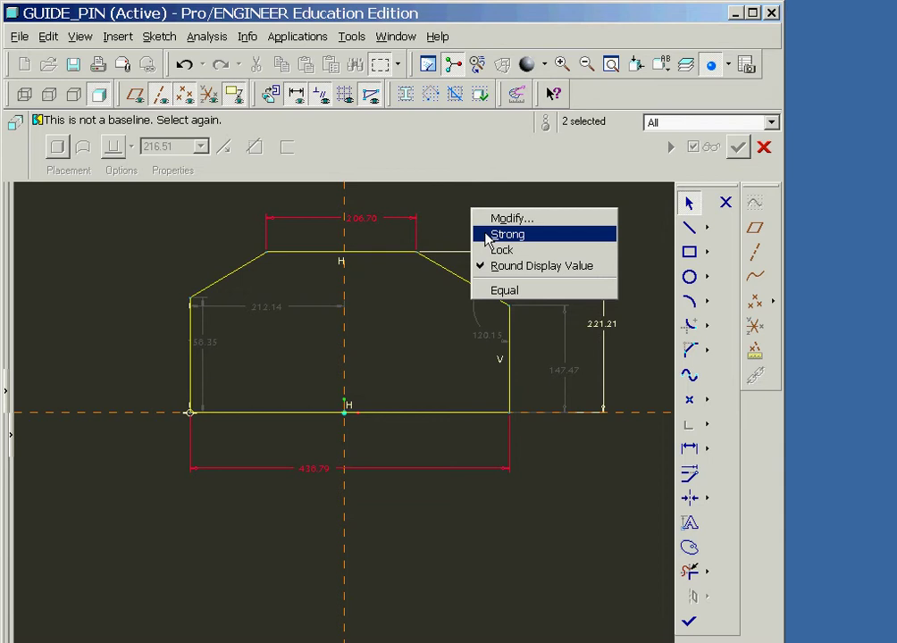
left_click(489, 235)
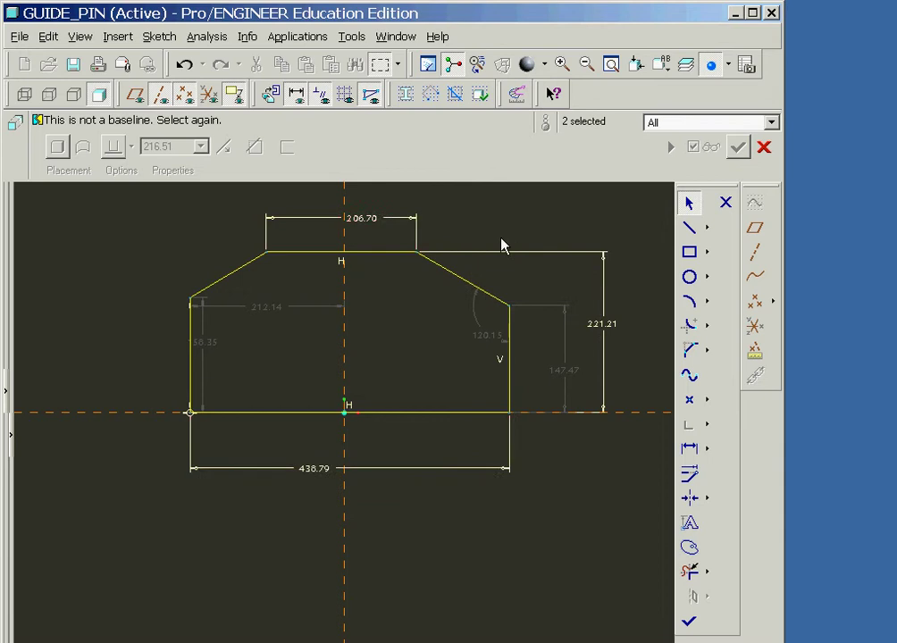
Draw a vertical construction centerline along the sketch's vertical reference
left_click(706, 227)
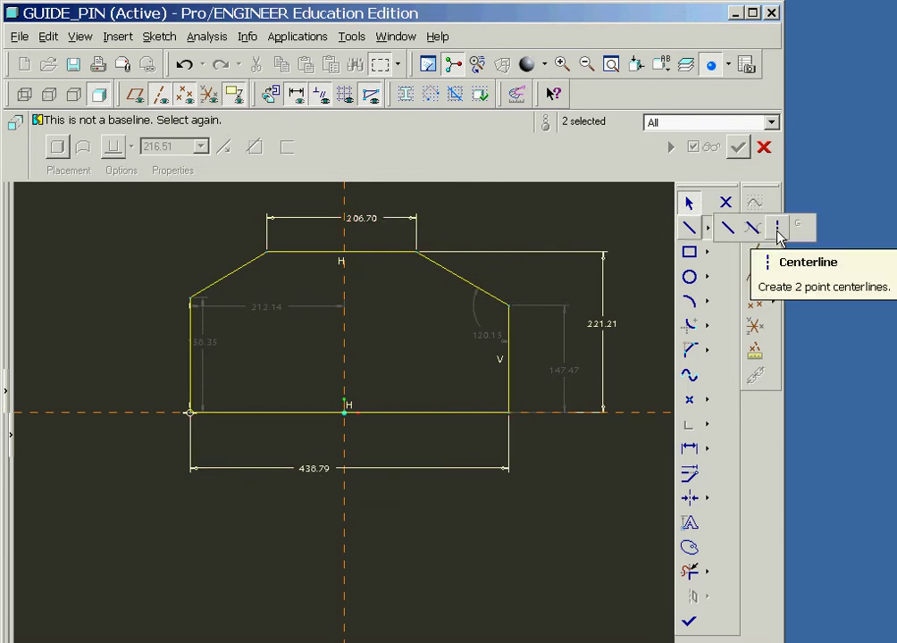
left_click(778, 234)
left_click(344, 226)
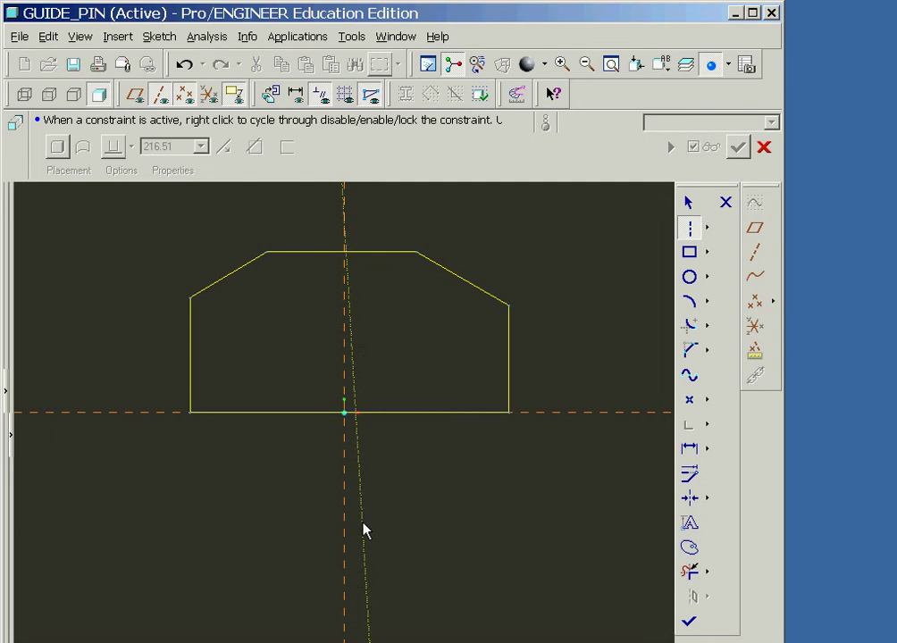
left_click(348, 524)
Constrain the top edge's and base's endpoints symmetric about the centerline, and make the two side lines equal in length
left_click(707, 498)
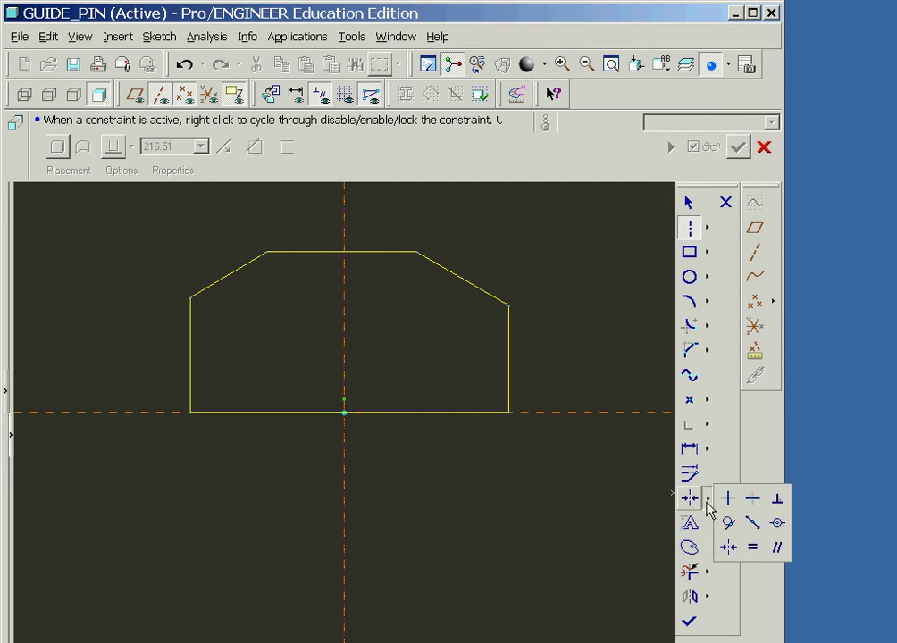
left_click(731, 548)
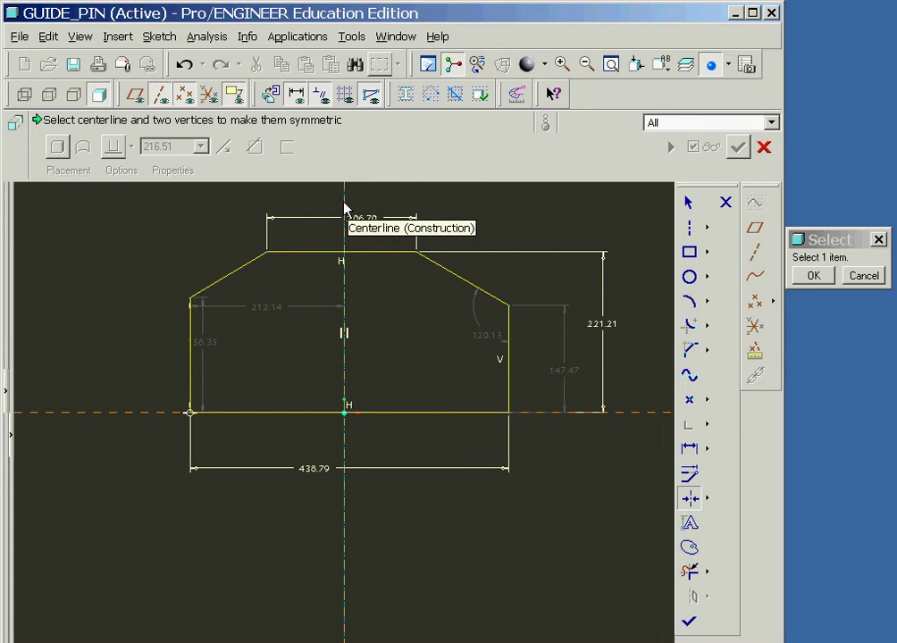
left_click(345, 208)
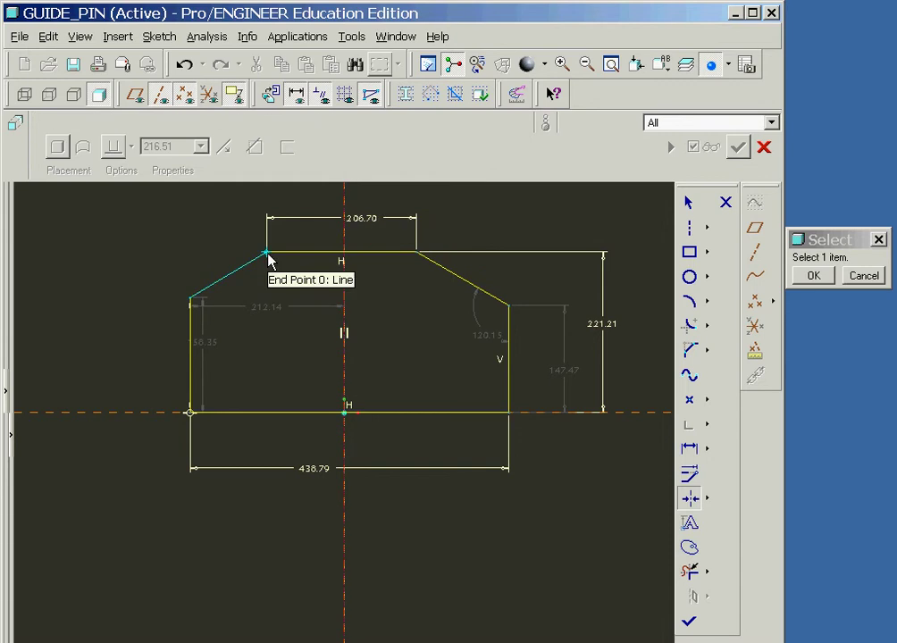
left_click(267, 253)
left_click(417, 257)
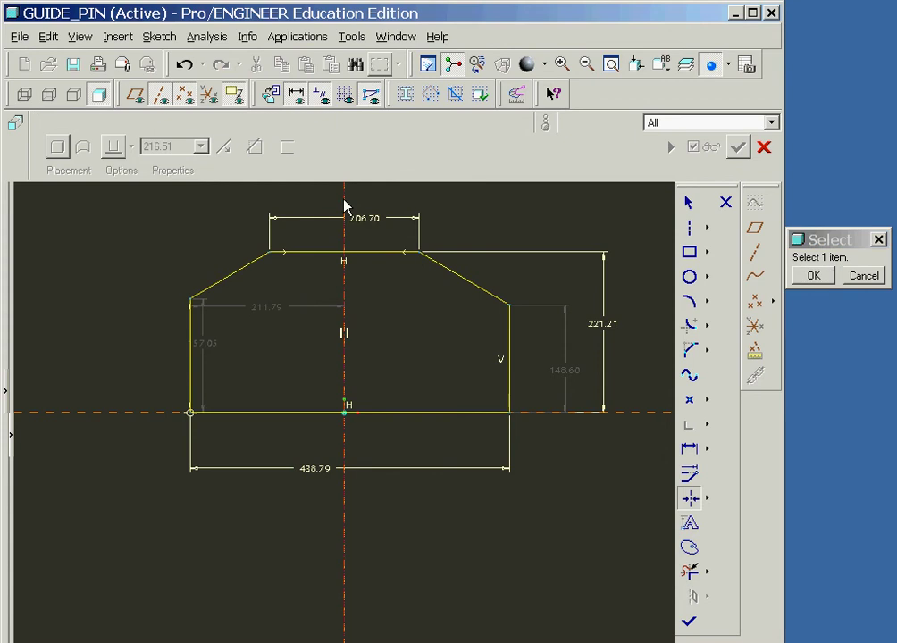
left_click(191, 413)
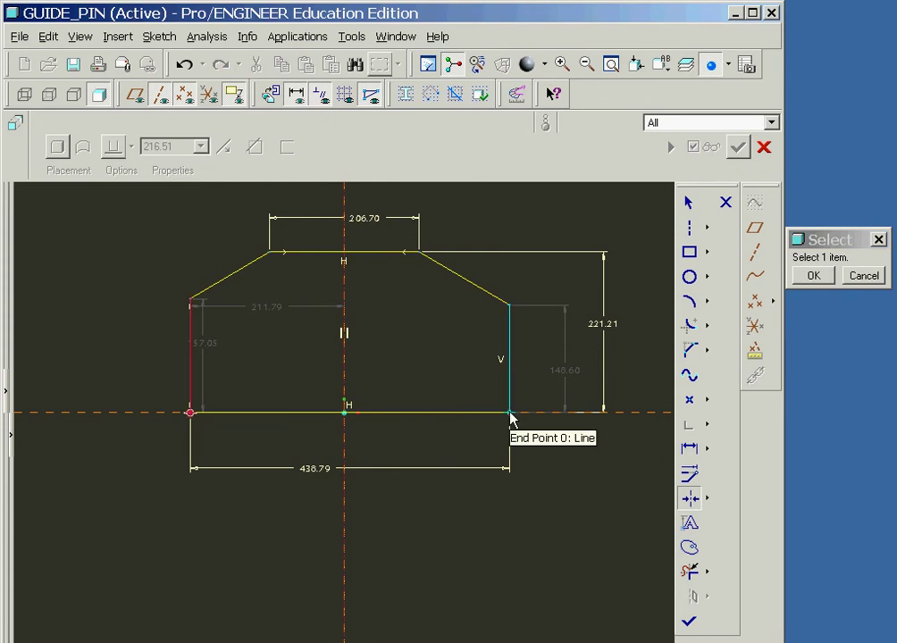
left_click(510, 414)
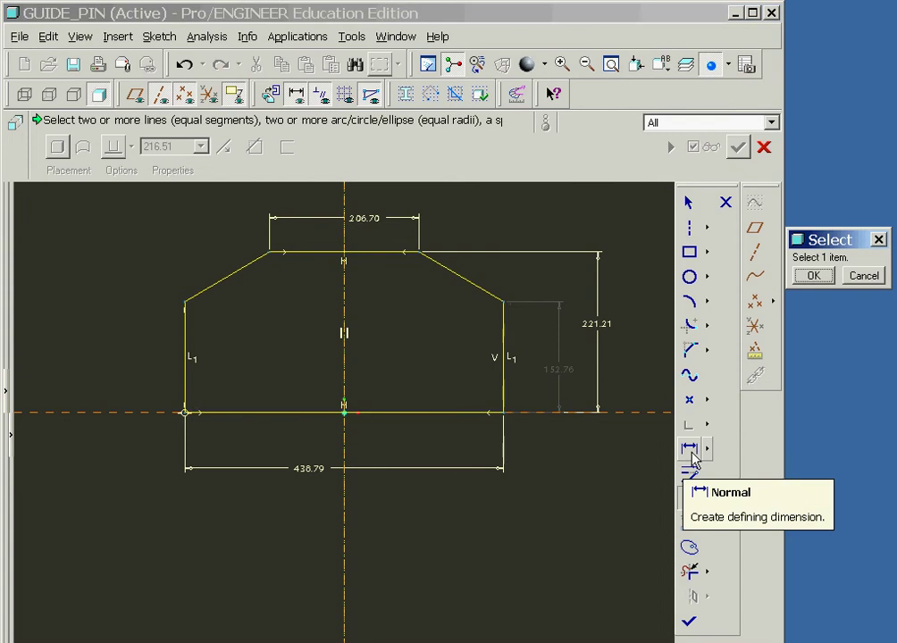
Dimension the angle between the right slanted line and the top edge
left_click(690, 450)
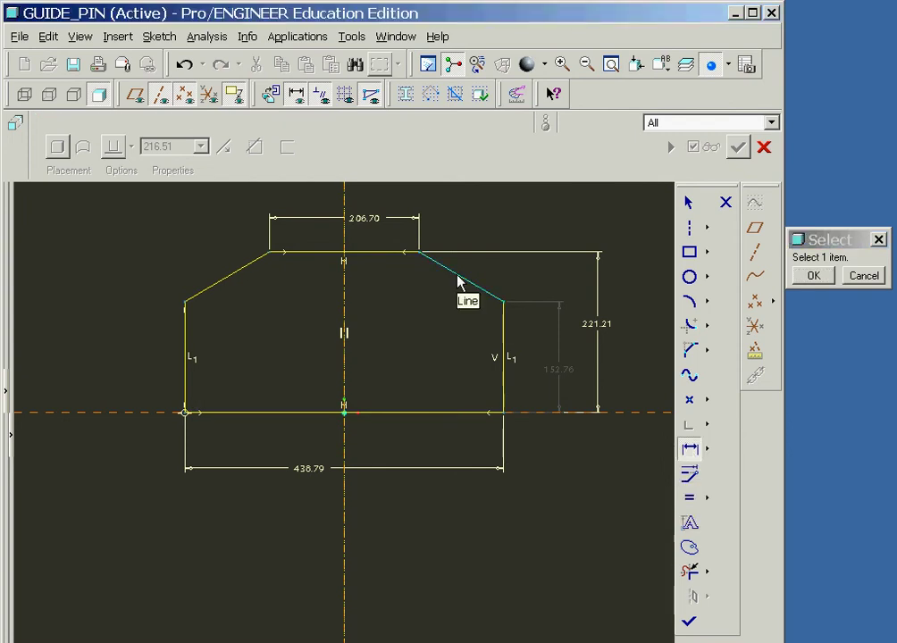
left_click(458, 281)
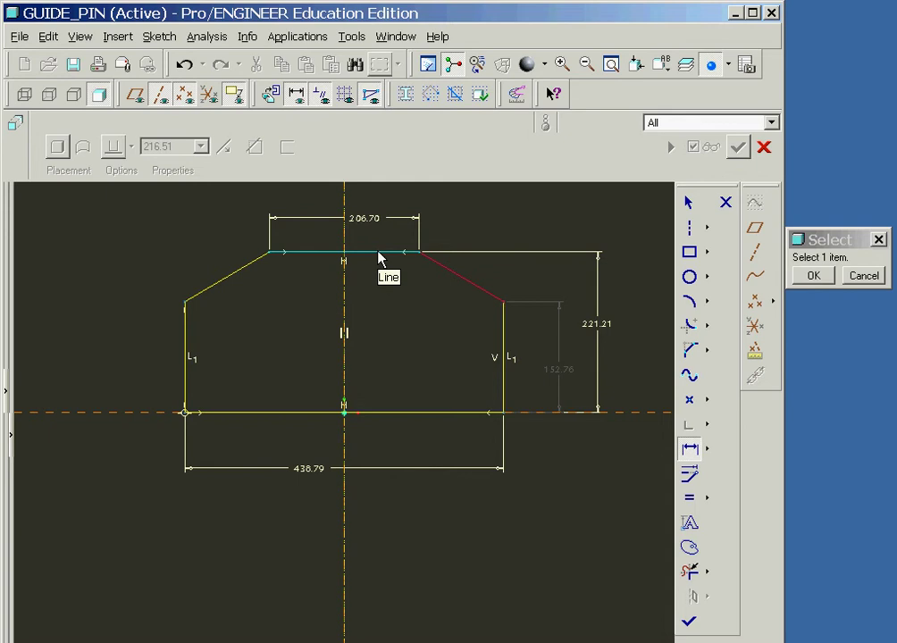
left_click(379, 254)
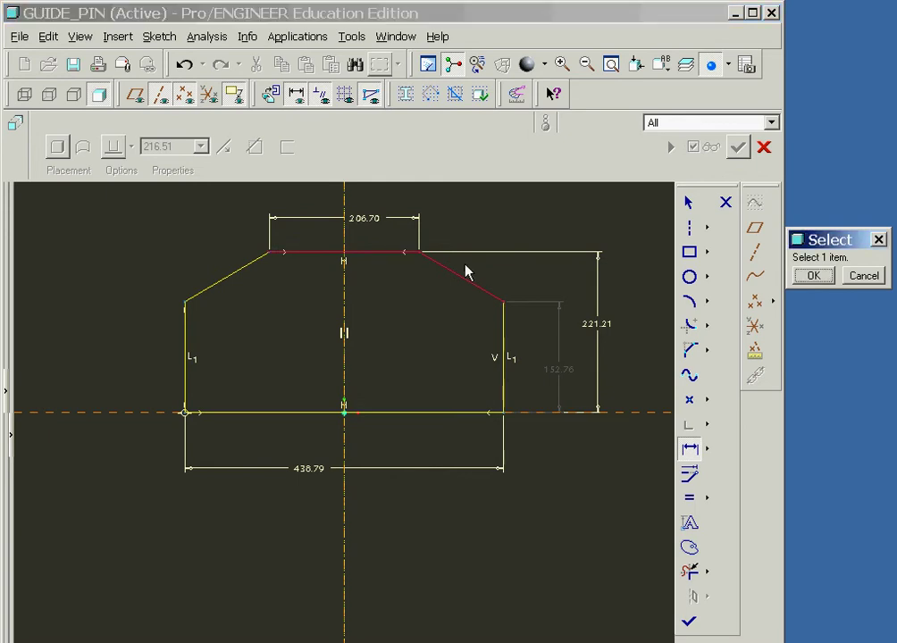
middle_click(471, 275)
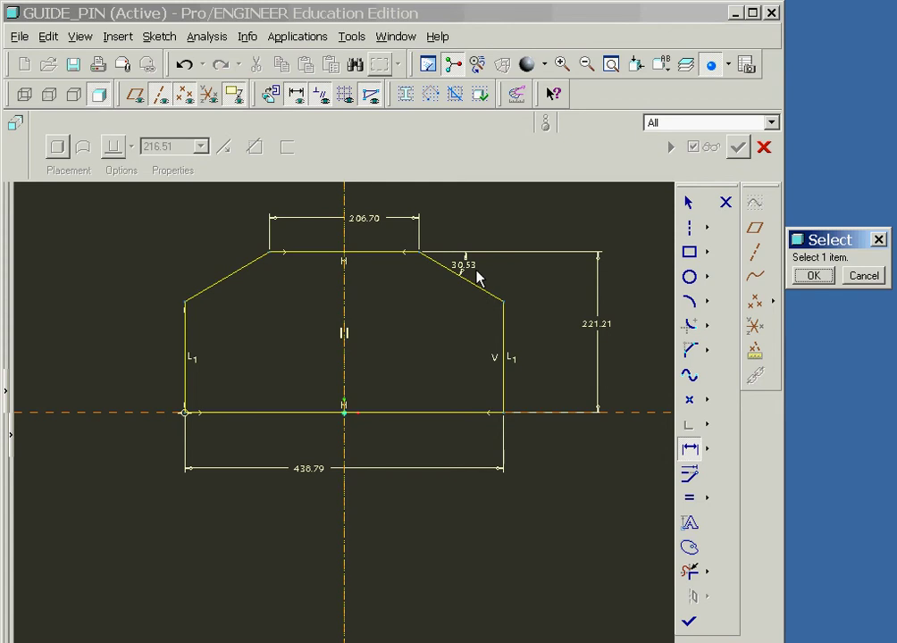
Scale the base width, overall height and top edge dimensions together with Lock Scale, setting the base width to 20
left_click(689, 206)
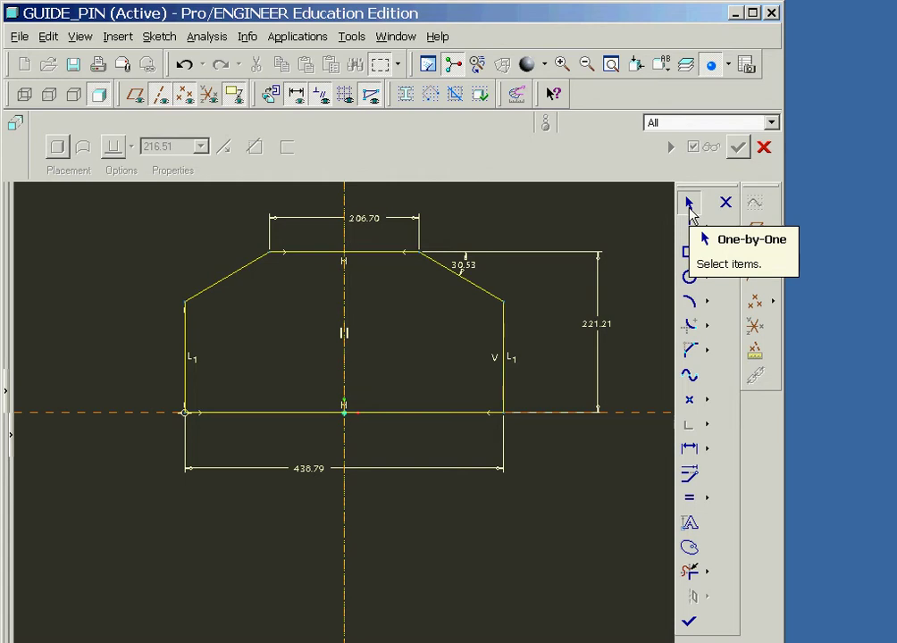
left_click(310, 468)
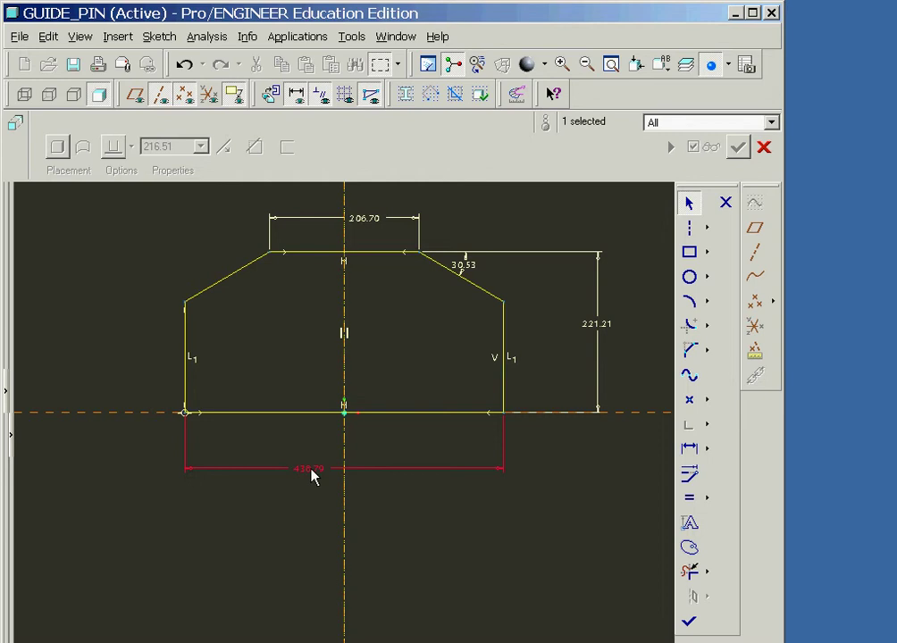
left_click(604, 327, "ctrl")
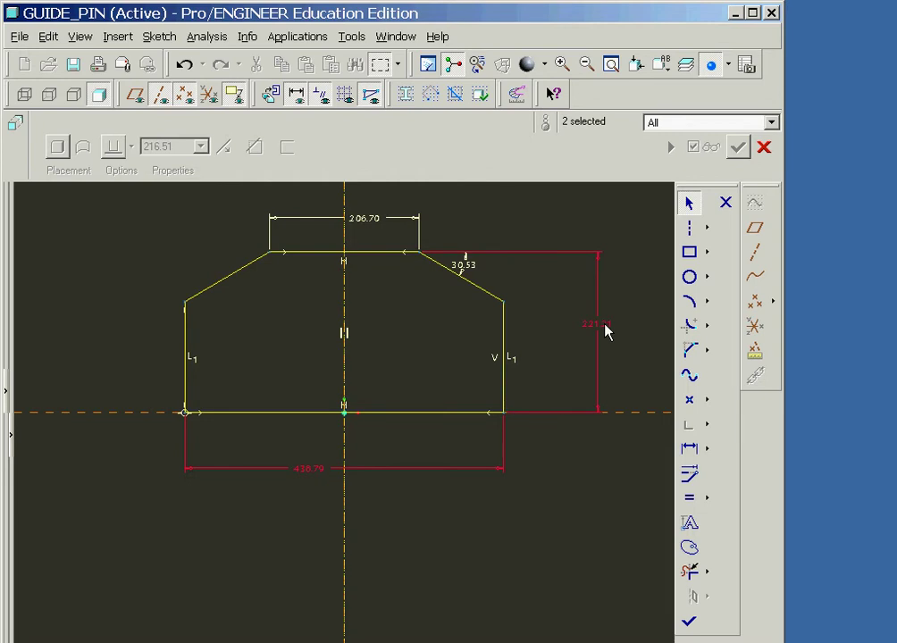
left_click(374, 223, "ctrl")
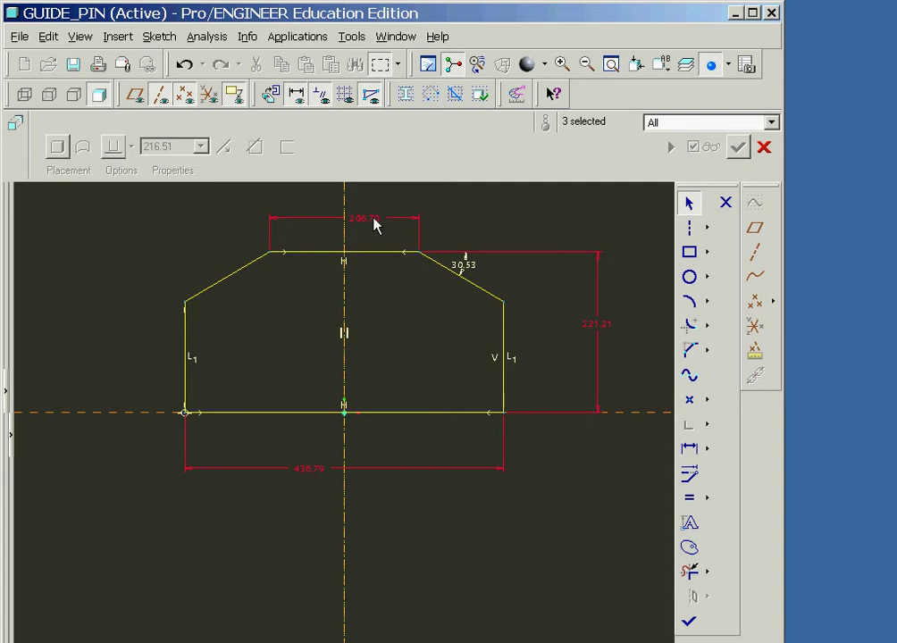
left_click(693, 478)
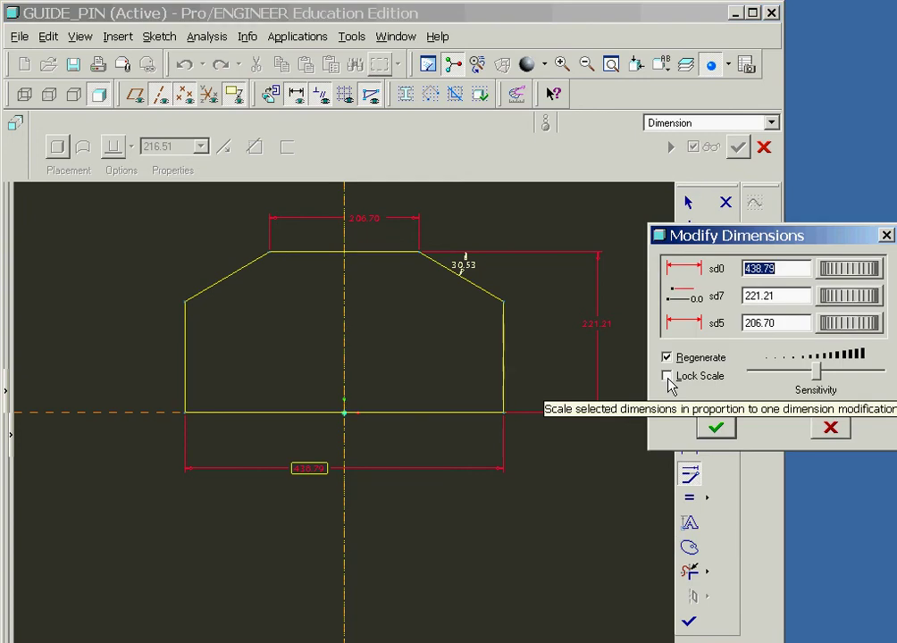
left_click(667, 376)
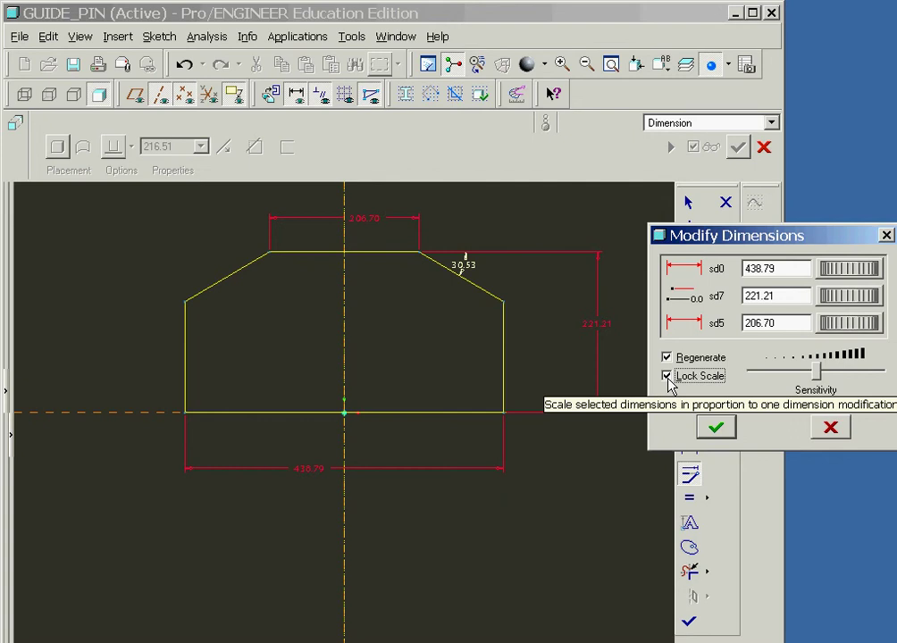
double_click(738, 268)
type("20")
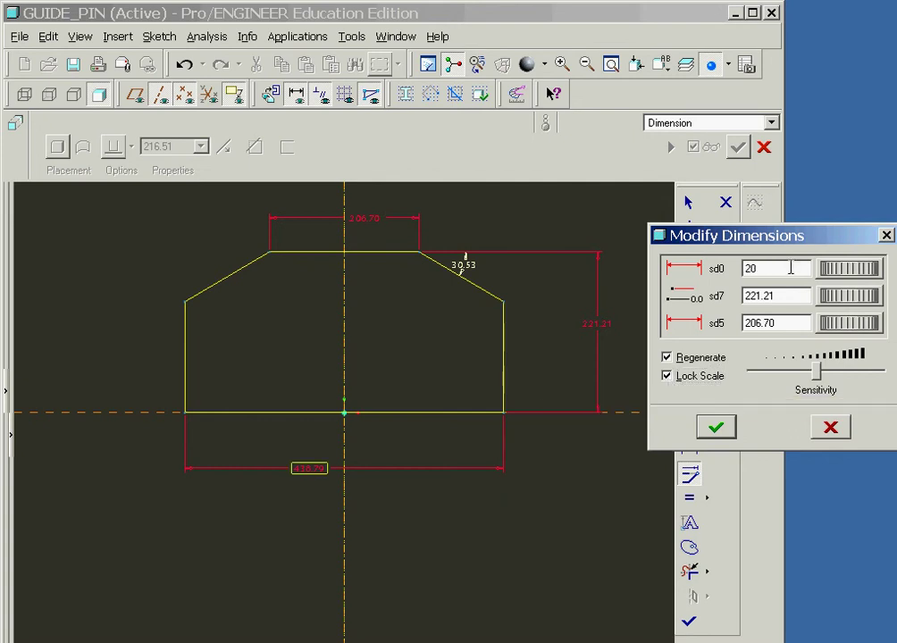
key("Return")
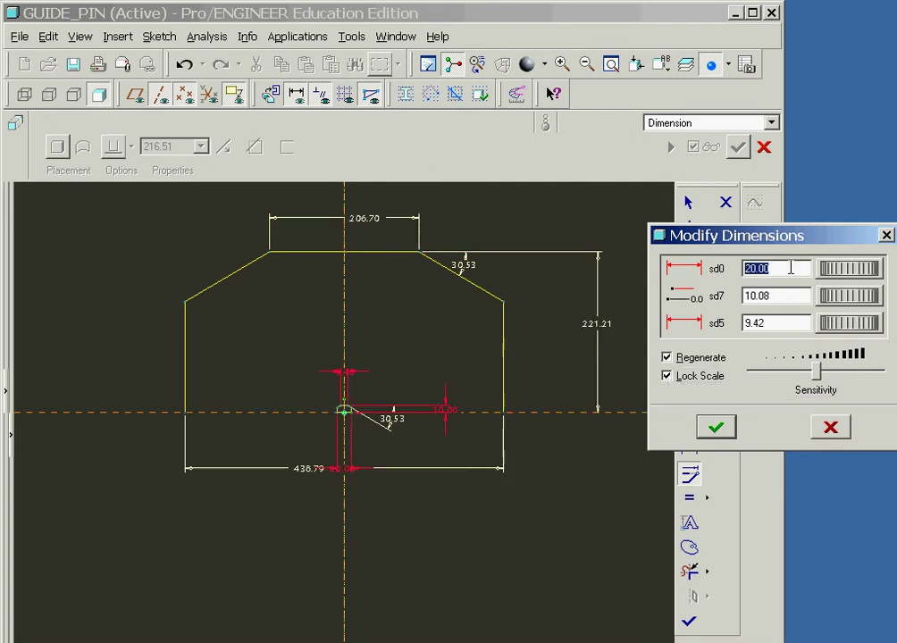
left_click(717, 426)
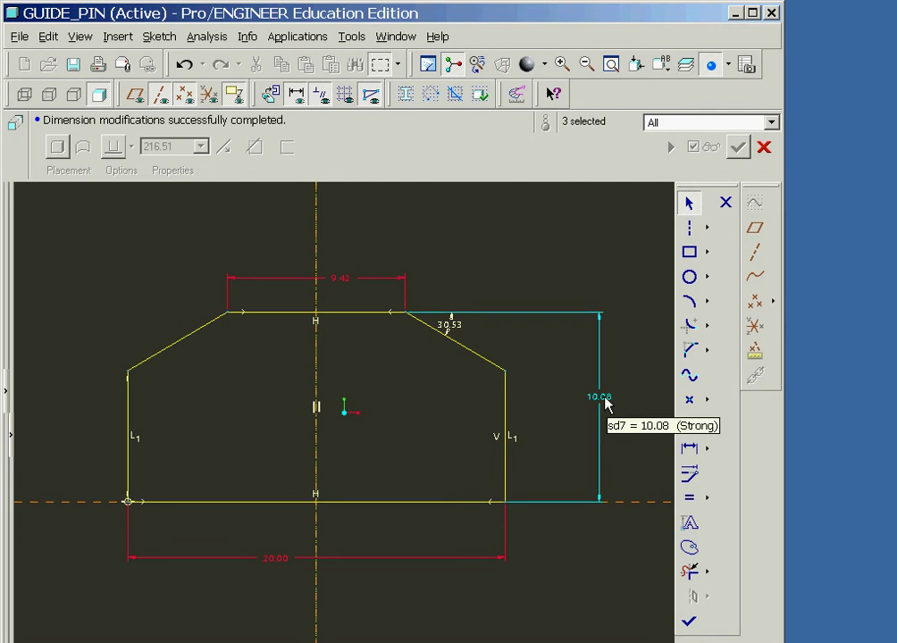
Set the profile's overall height to 8.0 and its top edge length to 10.0
double_click(604, 397)
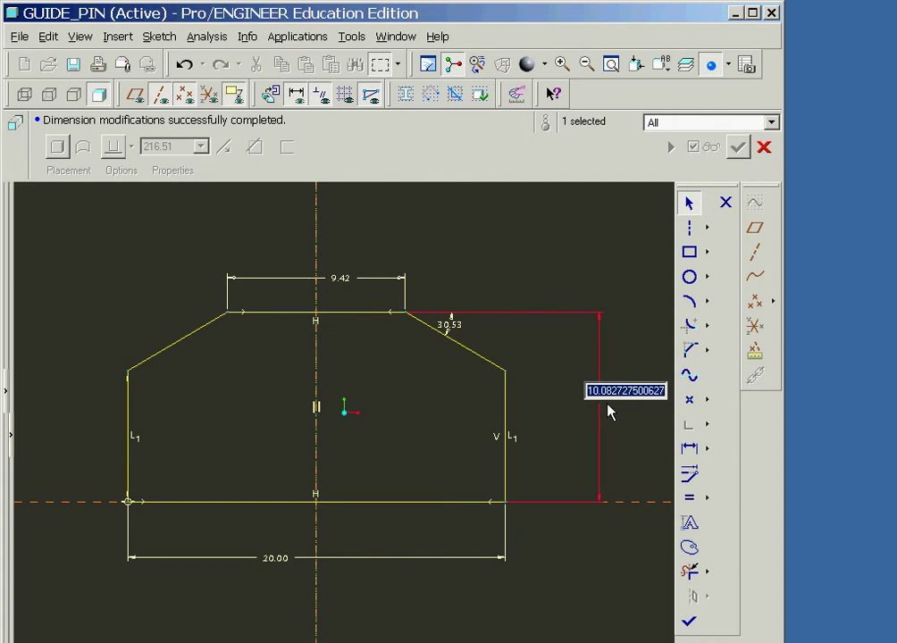
type("8.0")
key("Return")
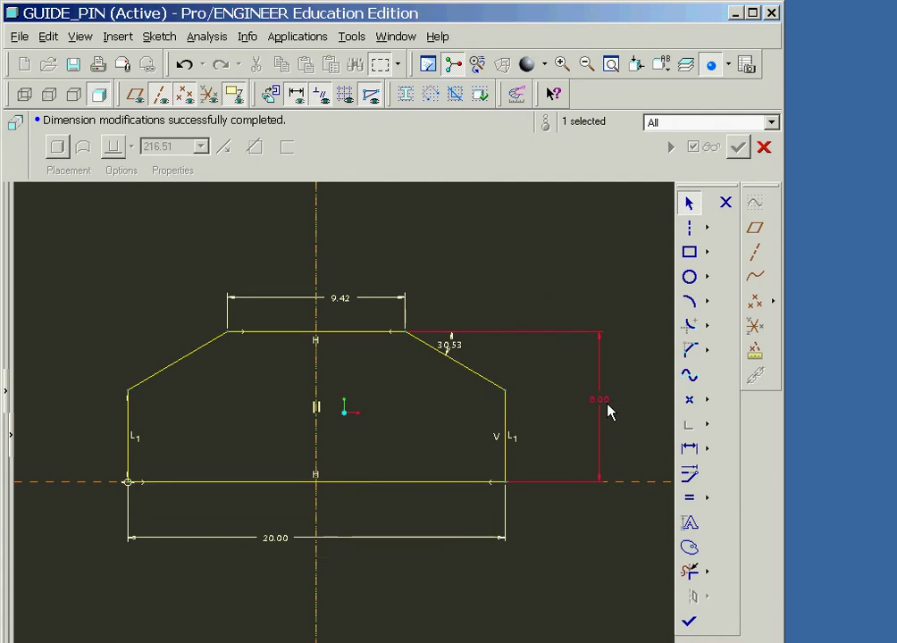
double_click(344, 302)
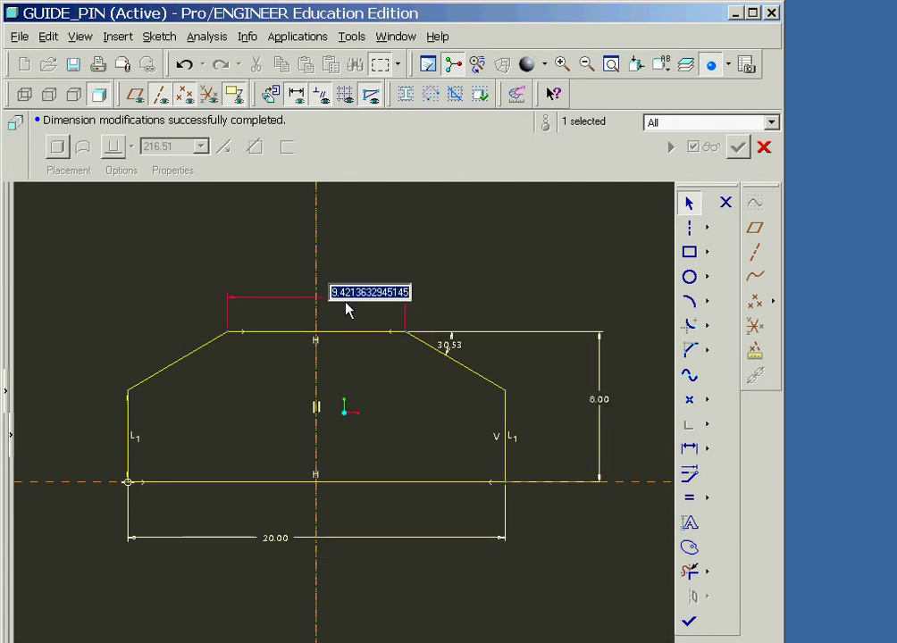
type("10.0")
key("Return")
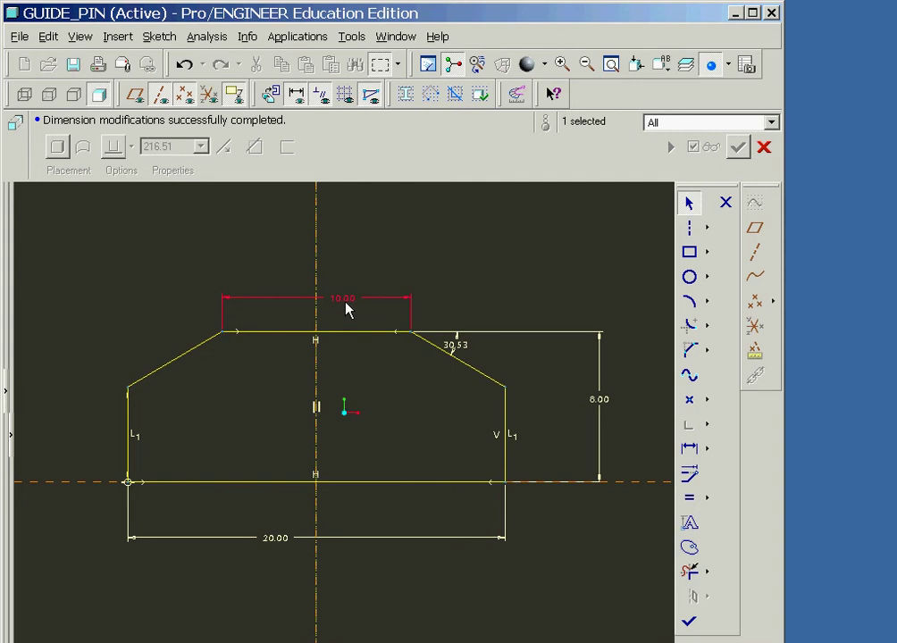
Set the angle between the right slanted line and the top edge to 30.0 degrees and finish the sketch
double_click(456, 345)
type("30.0")
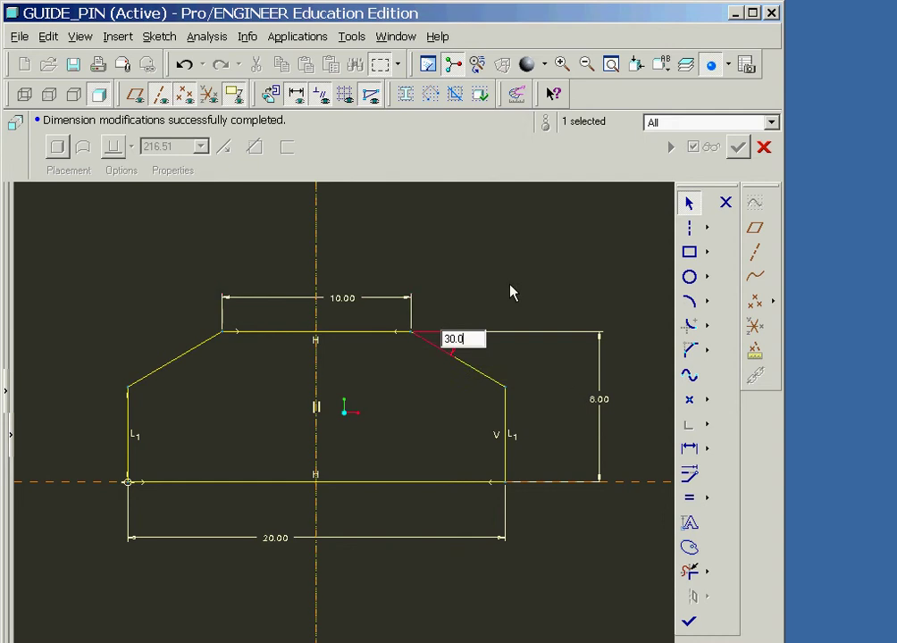
key("Return")
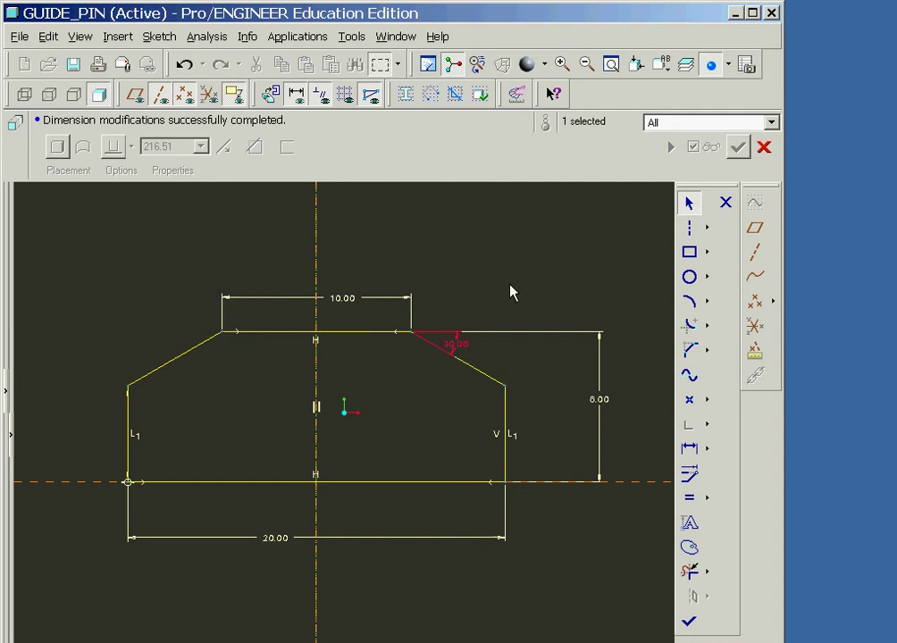
left_click(688, 624)
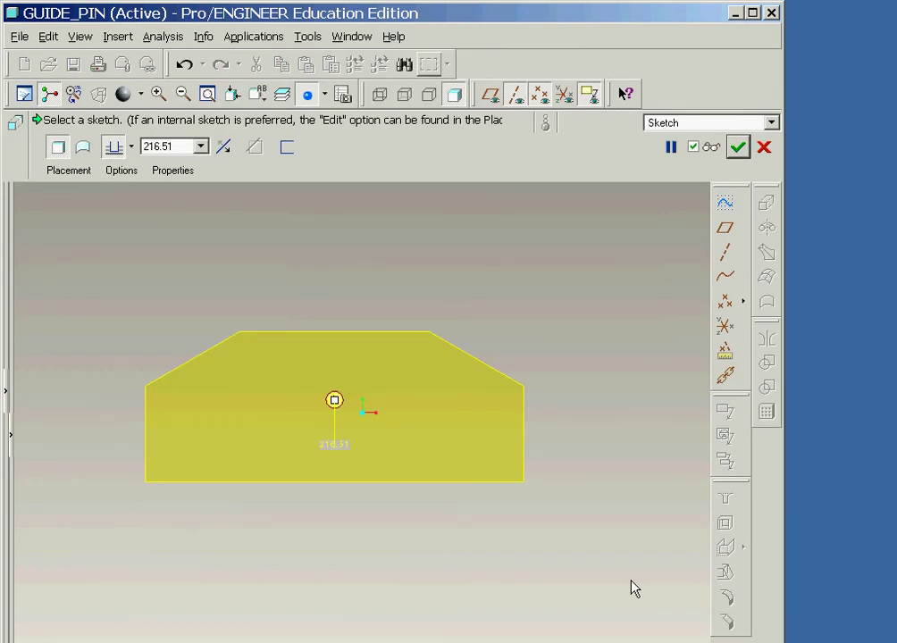
Extrude the profile symmetrically about the sketch plane to a total depth of 10 and complete the feature
middle_click_drag(642, 344, 633, 353)
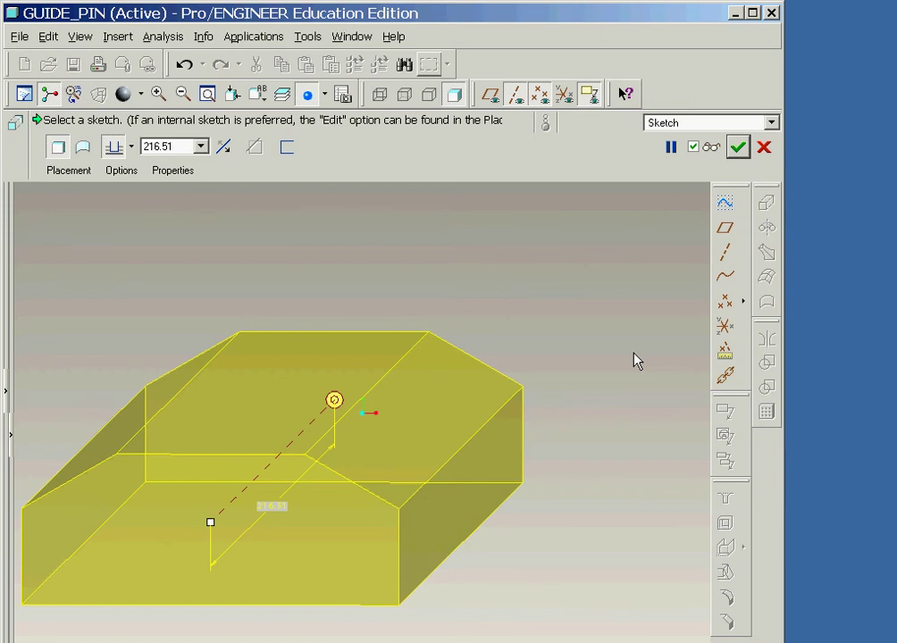
left_click(131, 146)
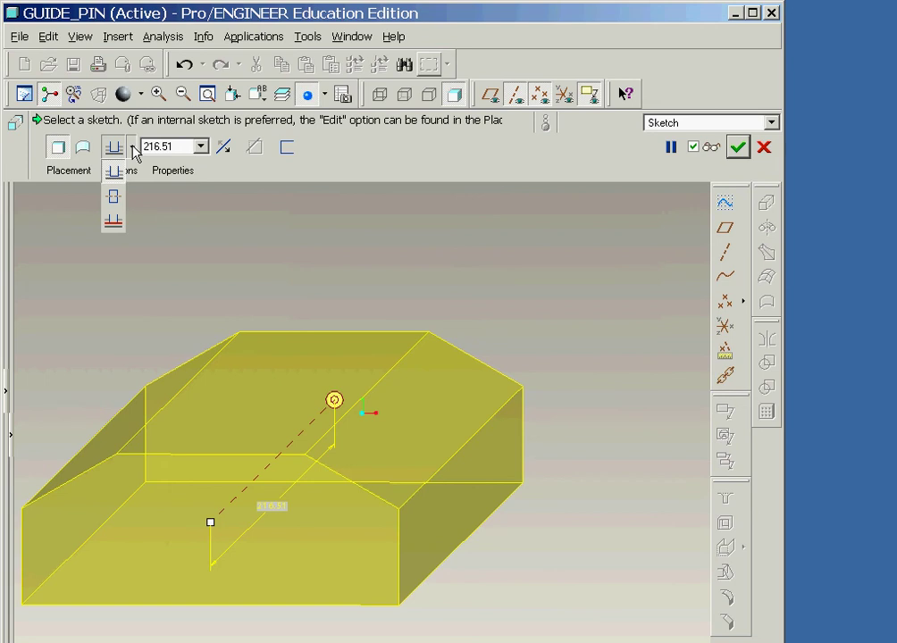
left_click(116, 198)
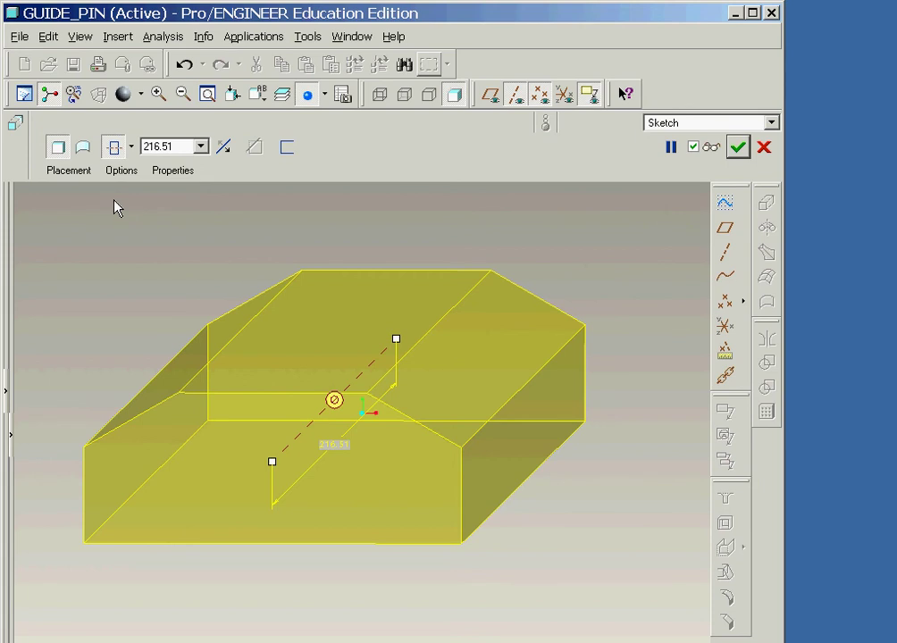
double_click(178, 147)
type("10")
key("Return")
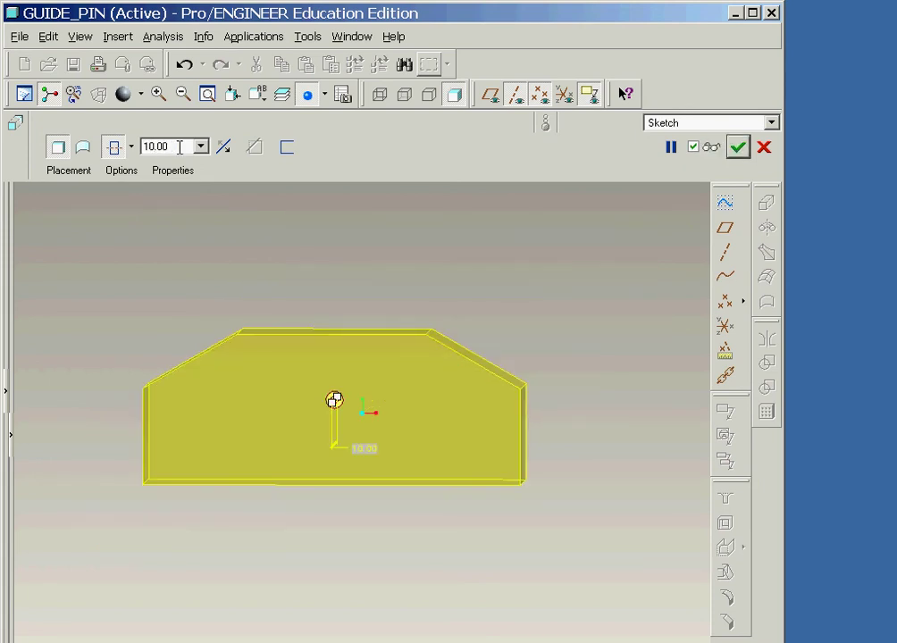
left_click(737, 148)
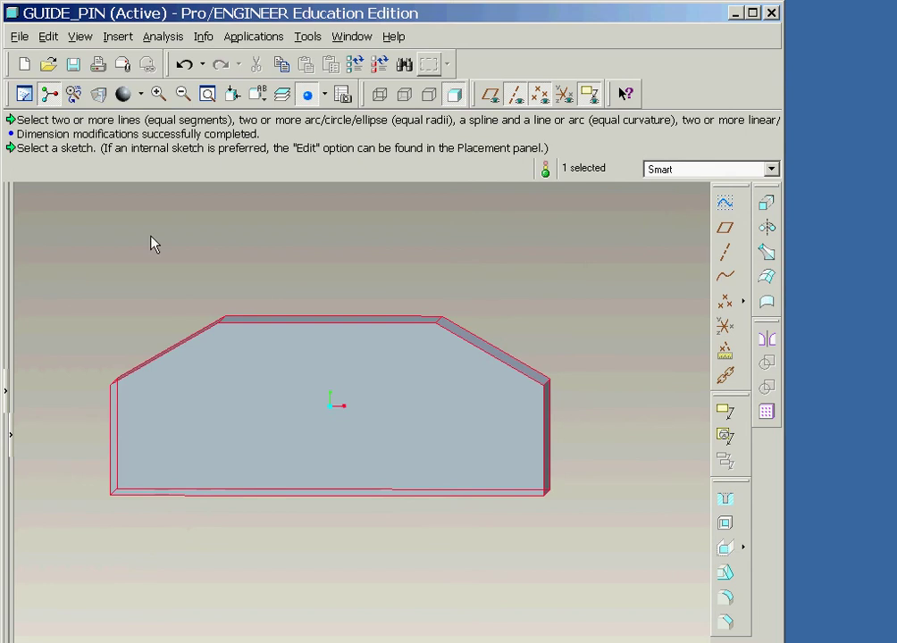
Show the datum planes and start a Revolve with an internal sketch on the FRONT plane, using the default RIGHT orientation reference
left_click(490, 94)
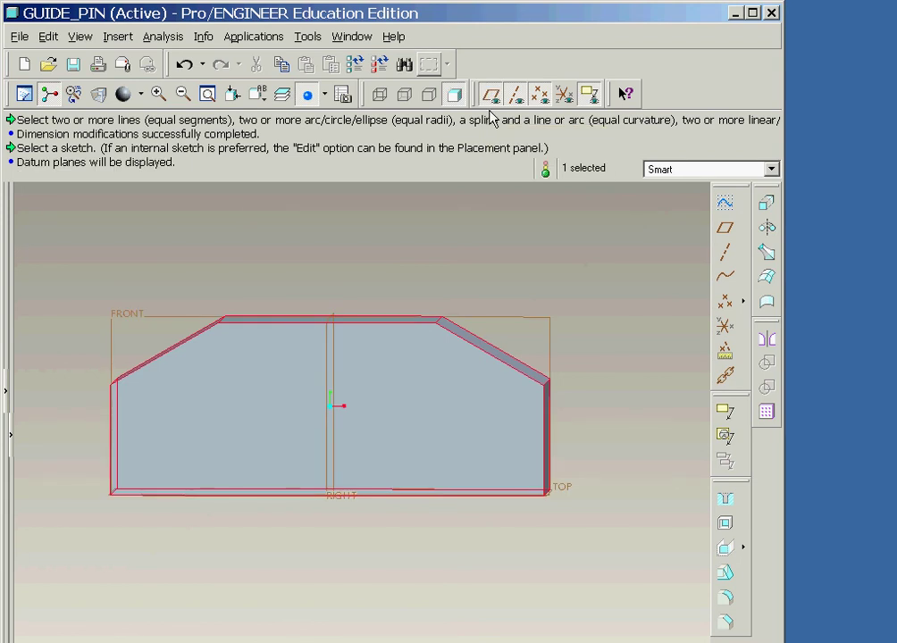
left_click(768, 231)
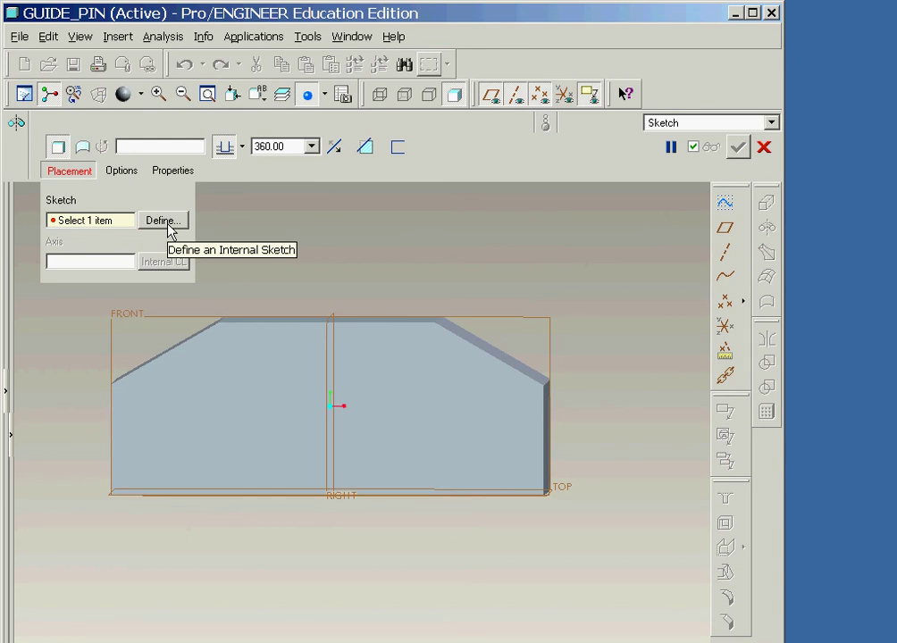
left_click(163, 221)
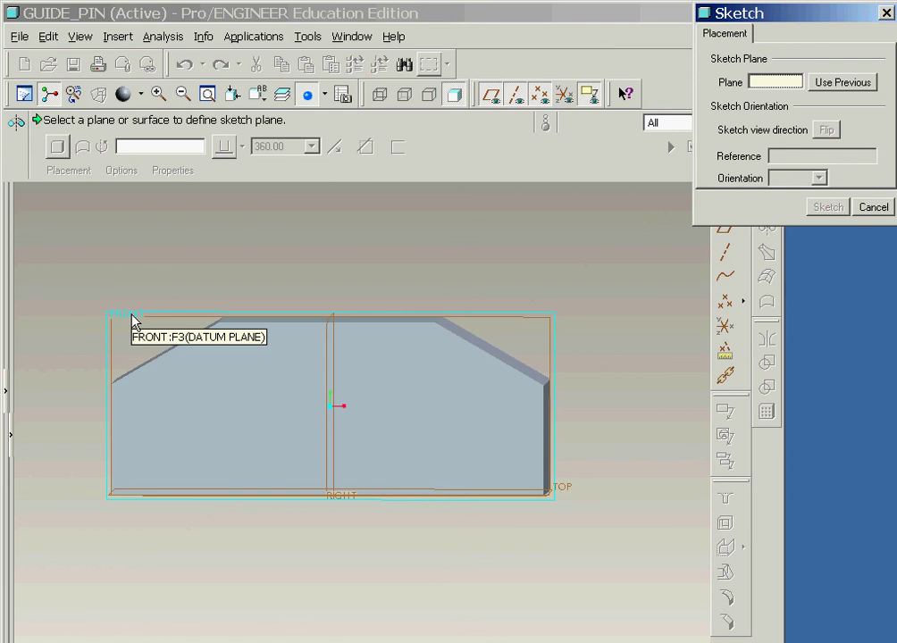
left_click(133, 321)
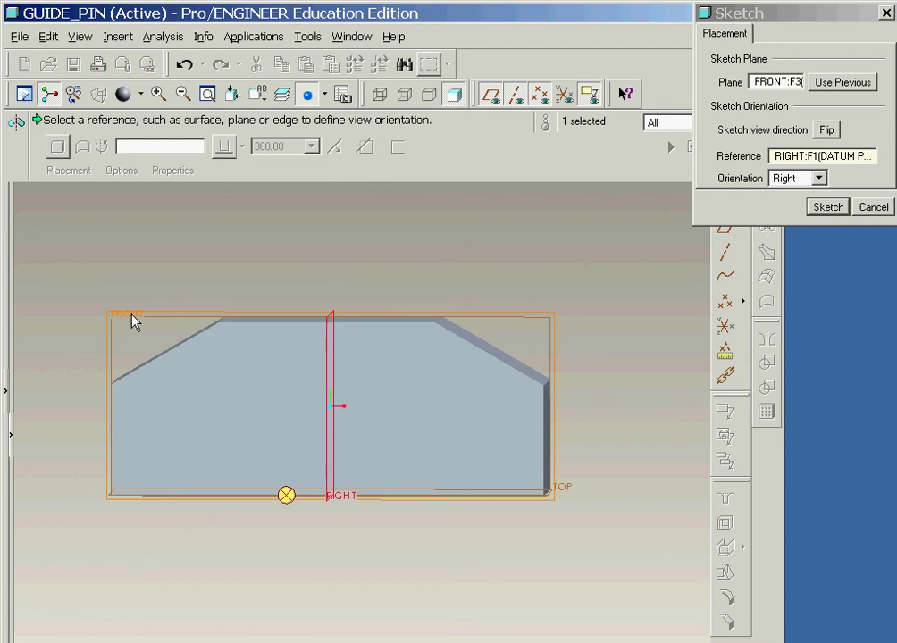
left_click(827, 208)
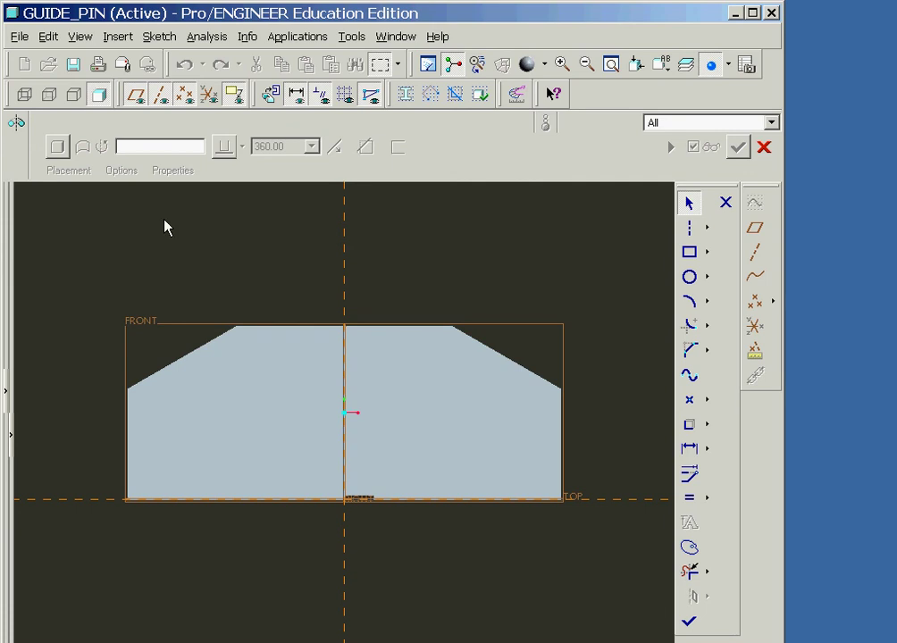
Switch the model to wireframe display and add the extrusion's top surface as a sketch reference
left_click(25, 95)
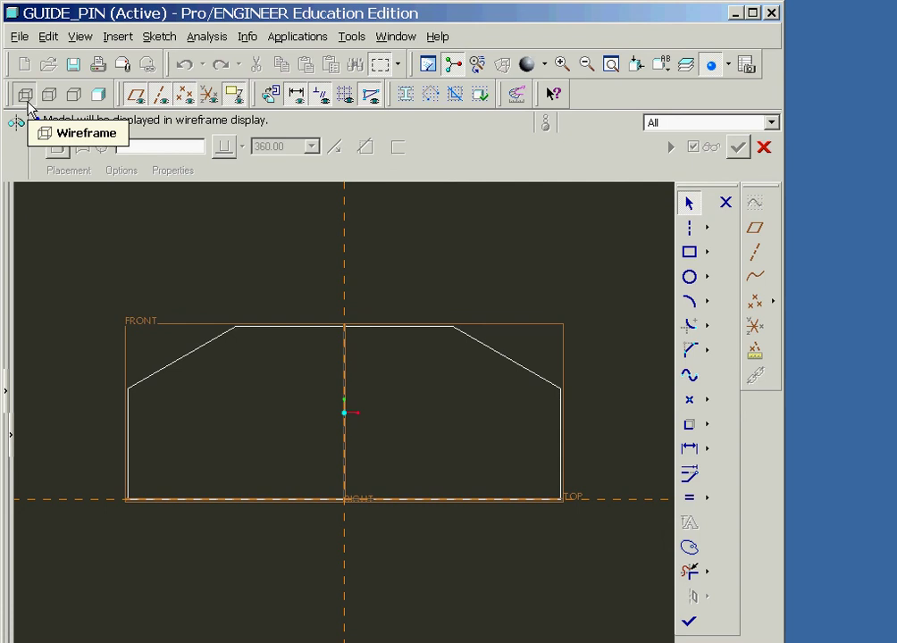
left_click(159, 36)
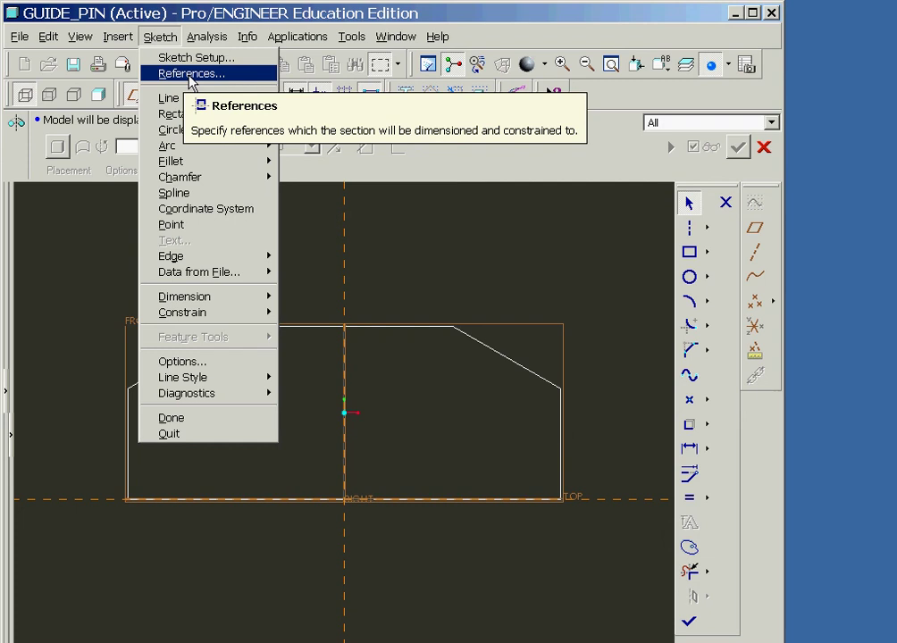
left_click(189, 75)
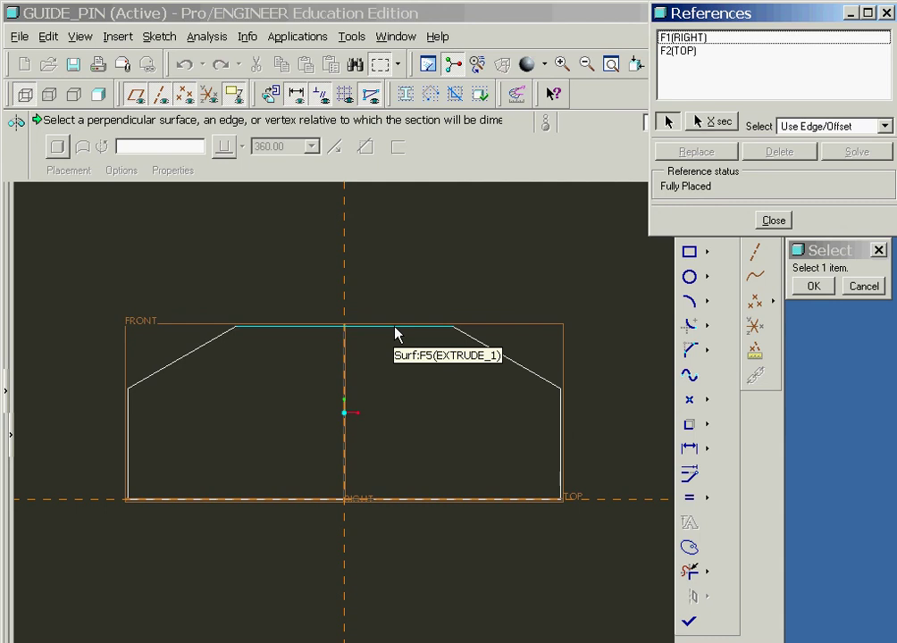
left_click(397, 333)
mouse_move(397, 332)
middle_mouse_down()
mouse_move(409, 303)
mouse_move(437, 295)
middle_mouse_up()
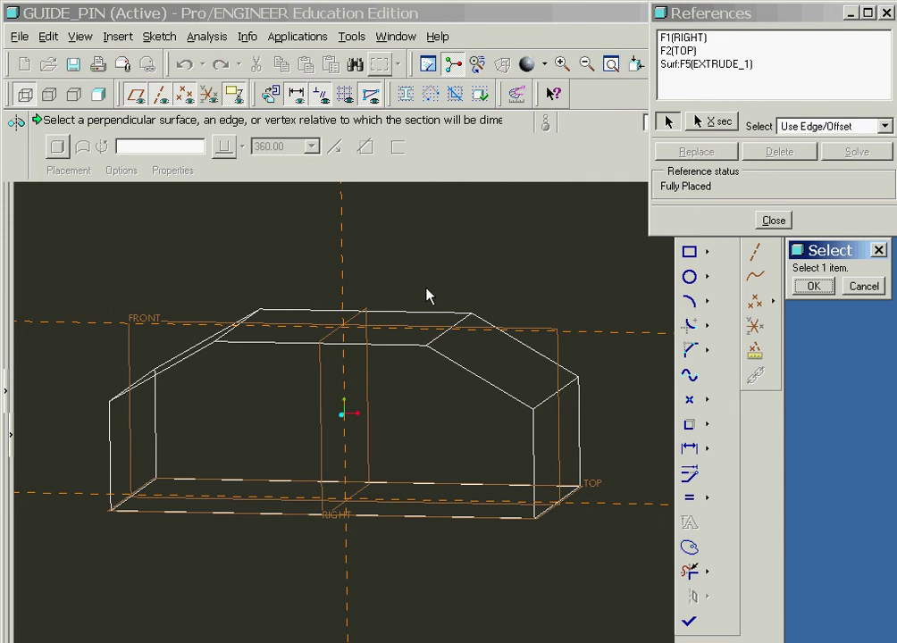
left_click(774, 221)
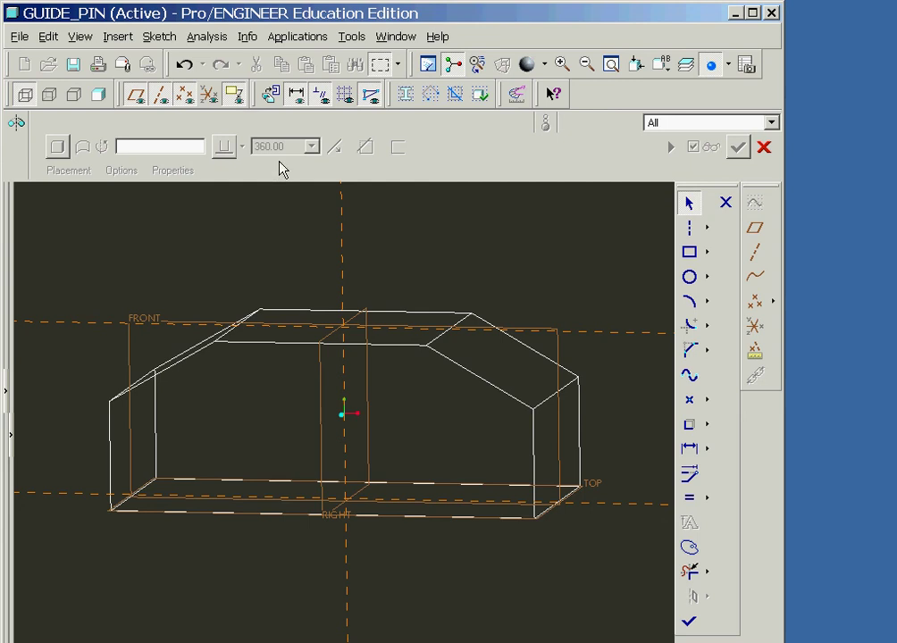
left_click(271, 94)
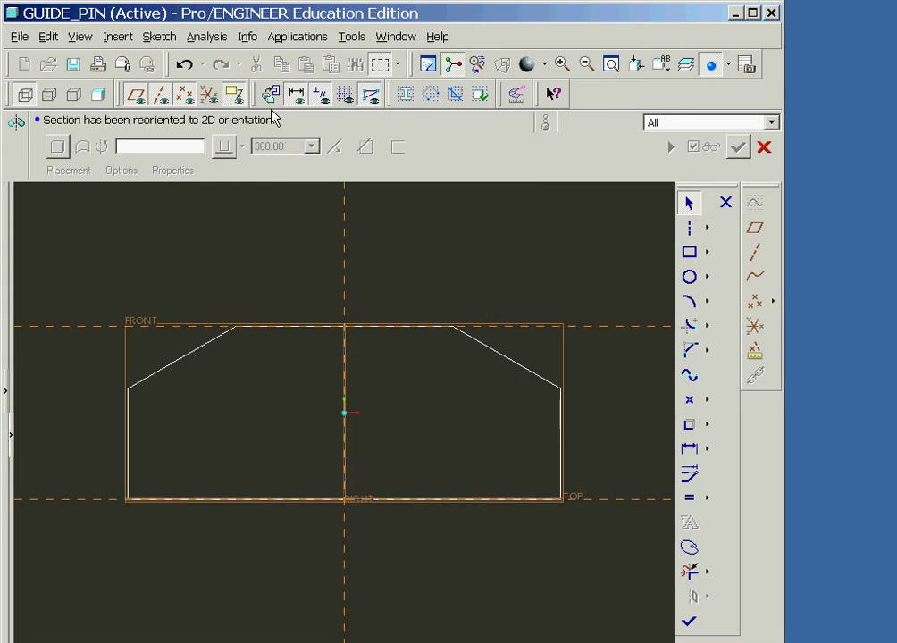
Sketch a closed, stepped half-profile from the block's top edge up the vertical reference, base about 4.4 wide, tapering to a neck about 3.9 long below a wider head
middle_click_drag(371, 227, 375, 363, "shift")
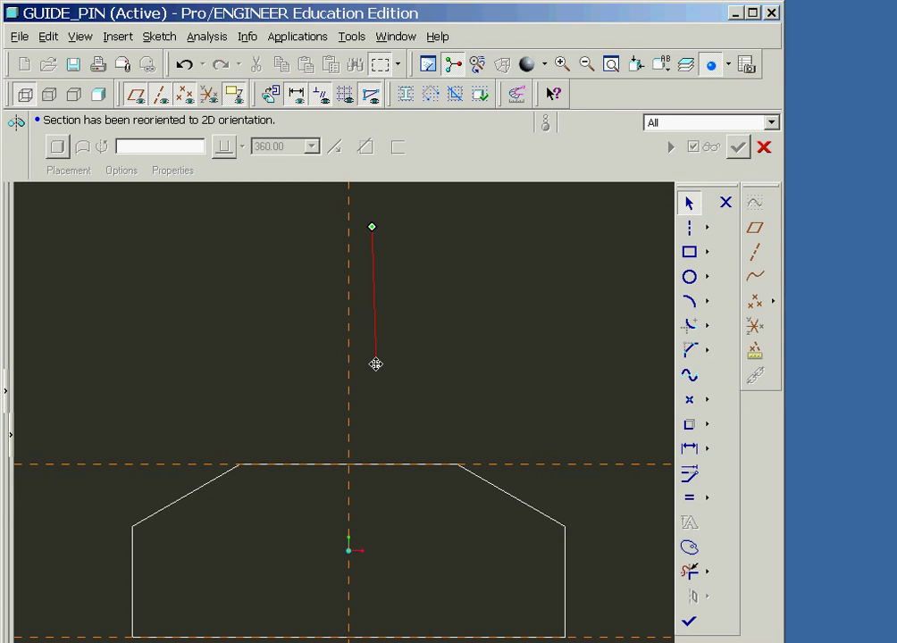
middle_click_drag(376, 364, 377, 373, "shift")
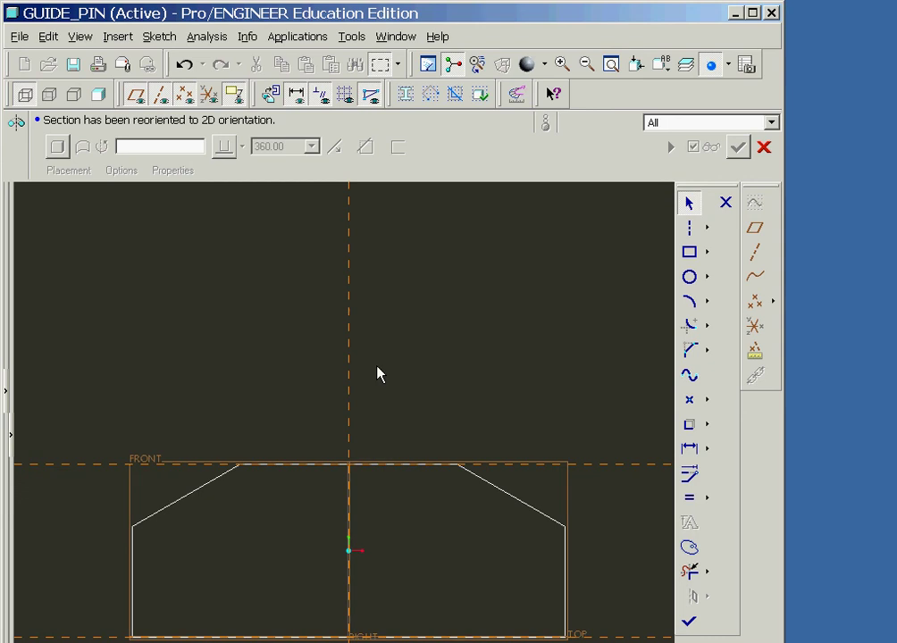
left_click(707, 227)
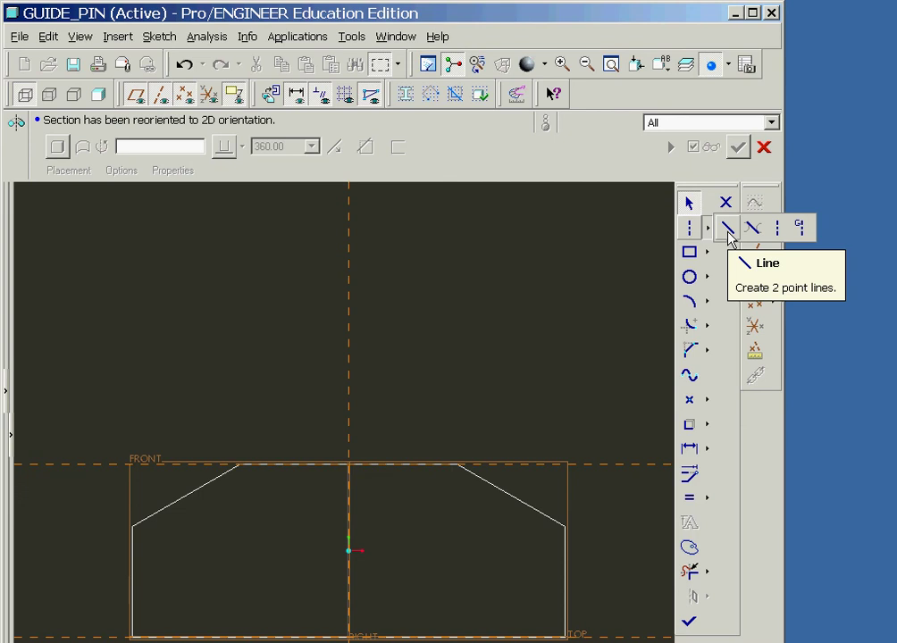
left_click(727, 230)
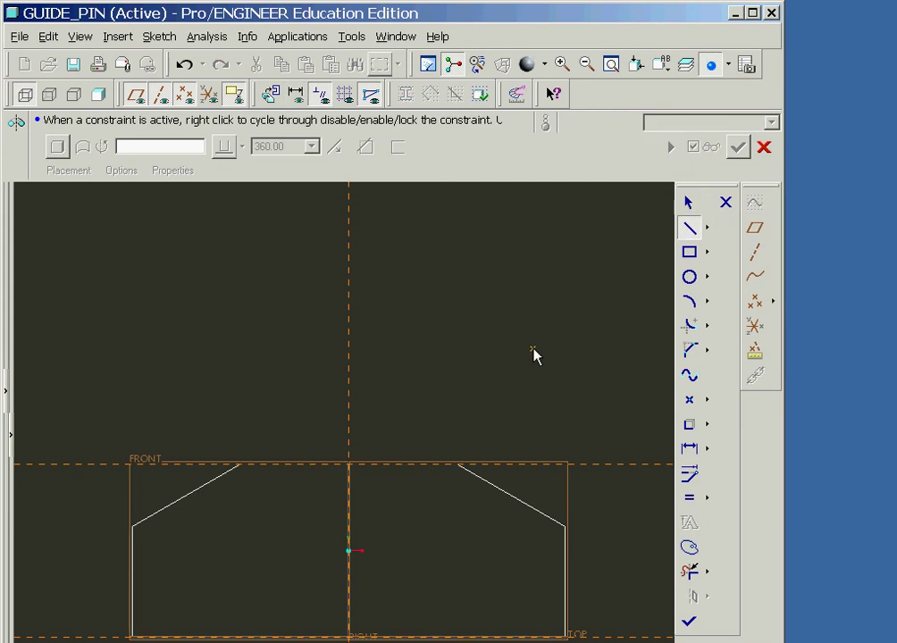
left_click(349, 463)
left_click(446, 463)
left_click(444, 425)
left_click(378, 329)
left_click(378, 243)
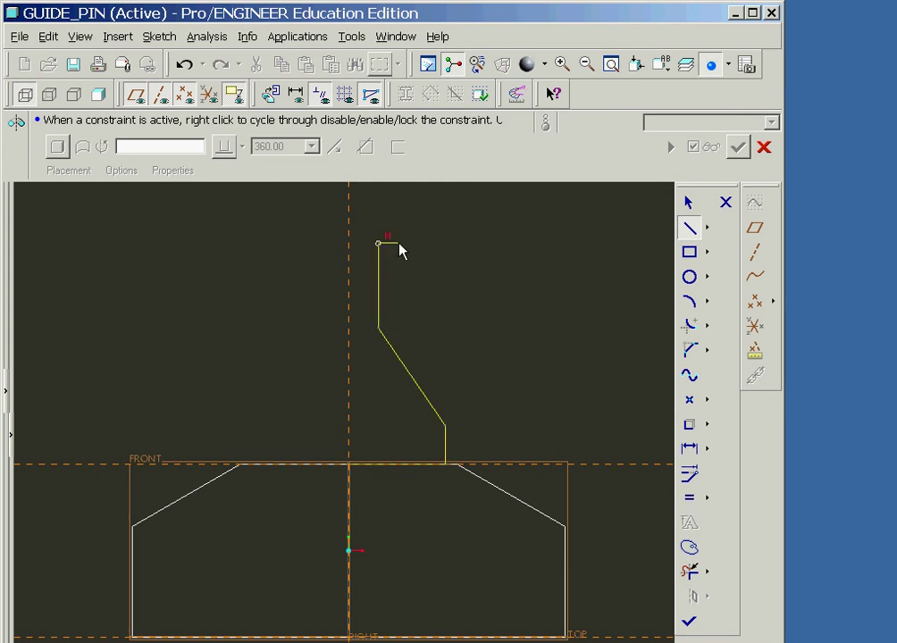
left_click(399, 214)
left_click(349, 215)
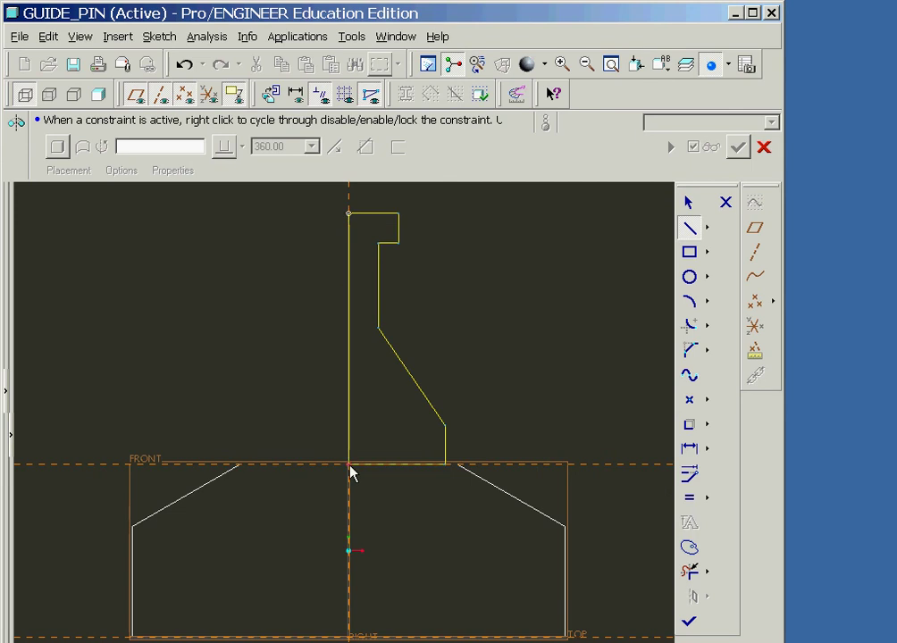
left_click(350, 466)
middle_click(408, 512)
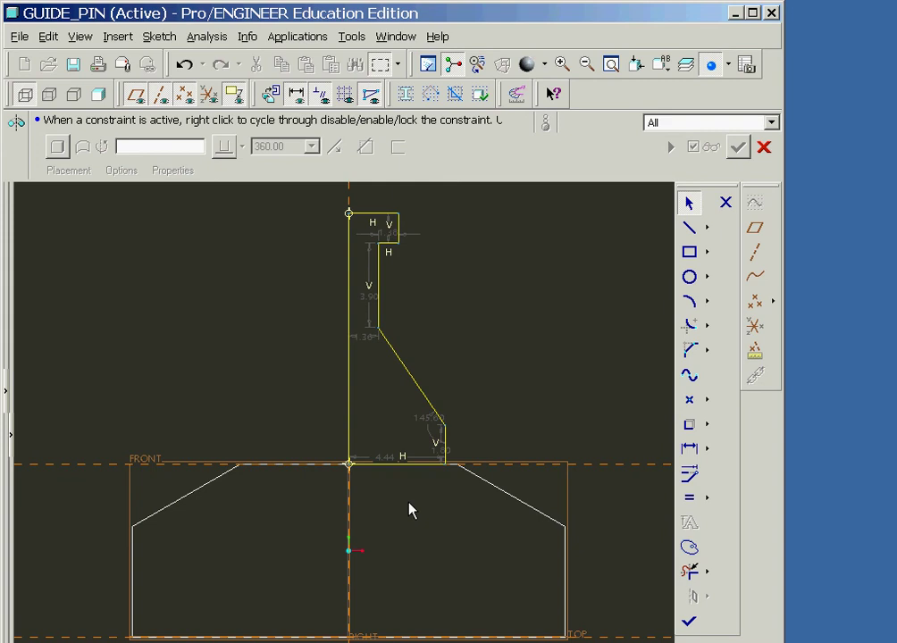
Add a vertical centerline on the vertical reference, along the profile's straight edge, as the axis of revolution
left_click(708, 227)
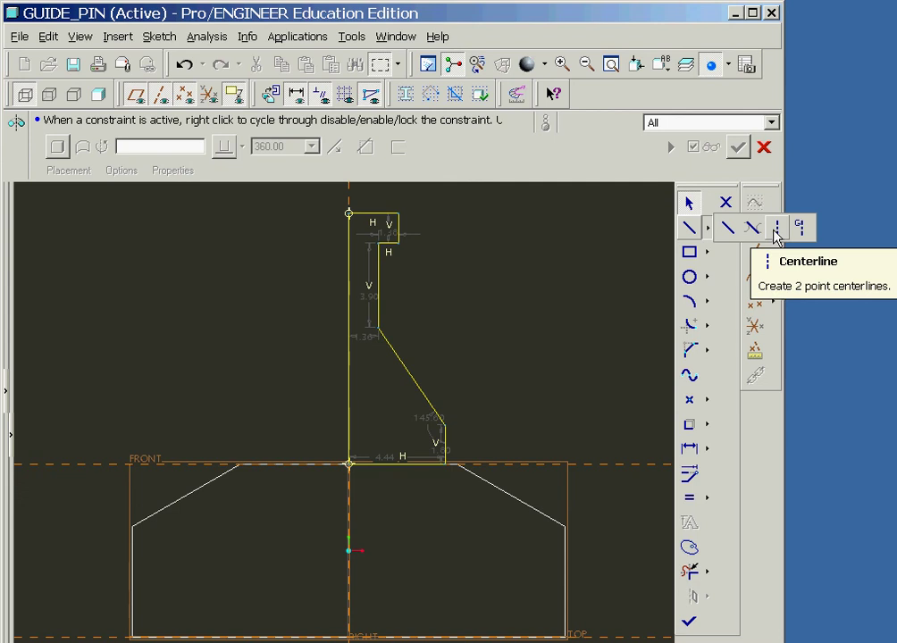
left_click(777, 229)
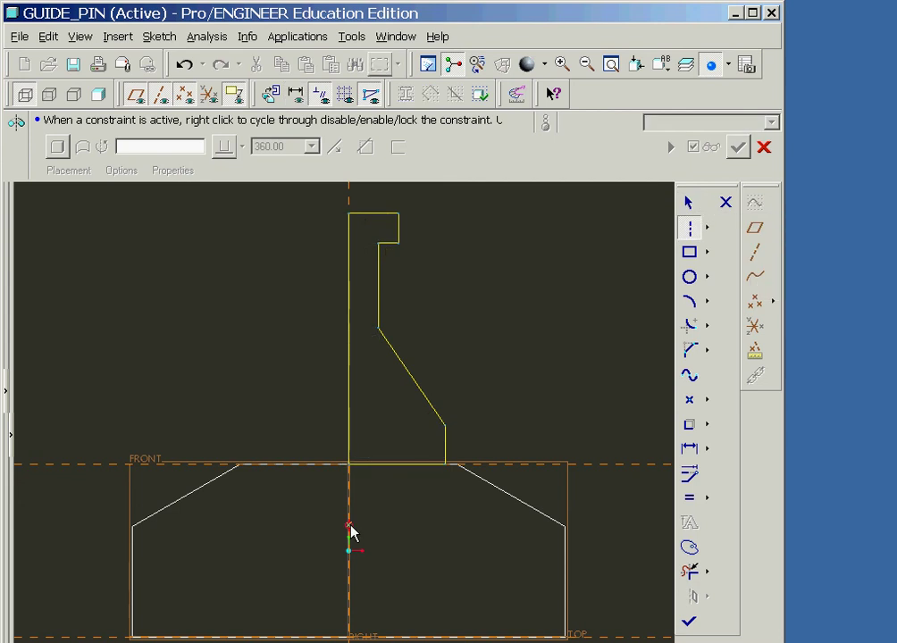
left_click(349, 527)
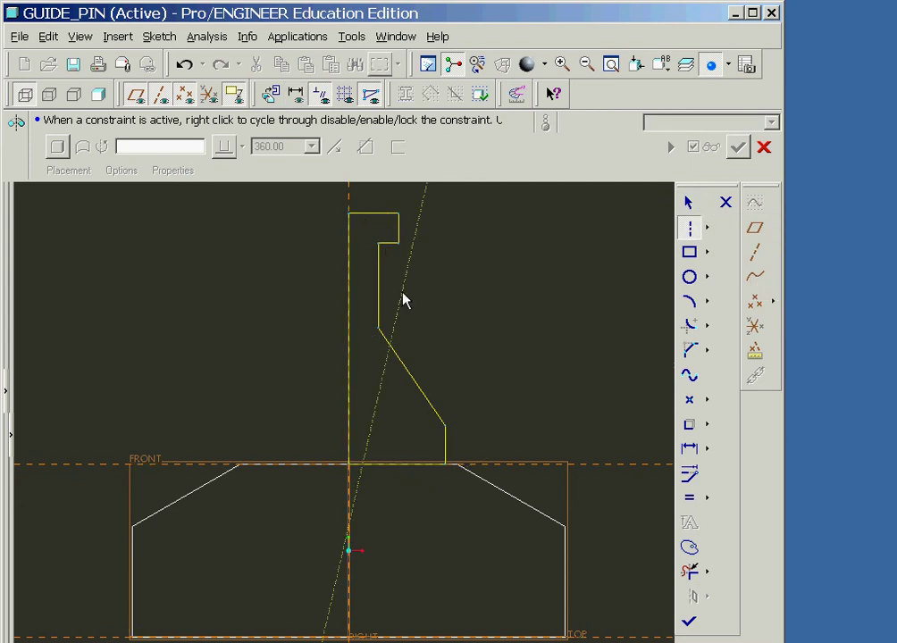
left_click(349, 295)
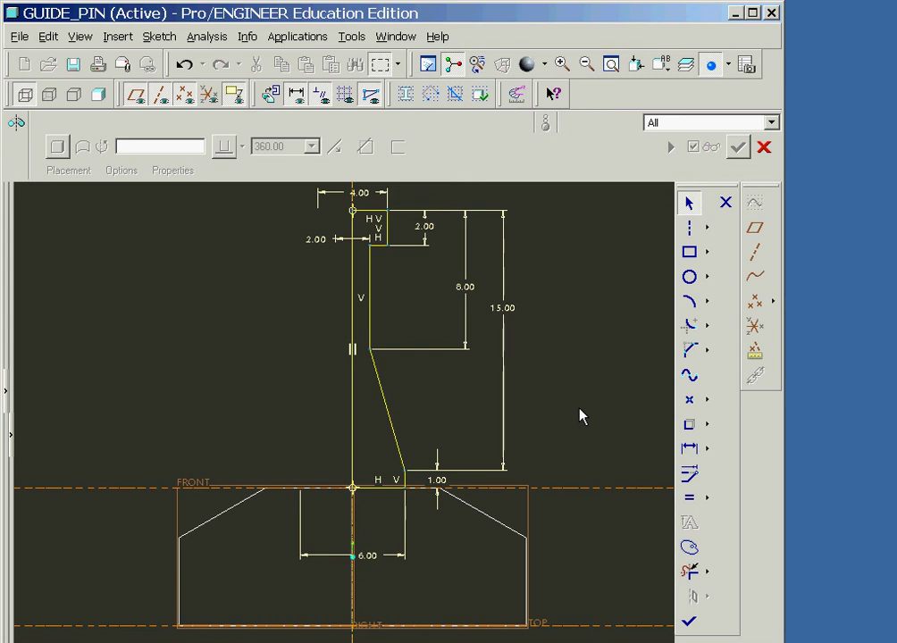
Finish the section sketch and preview the 360-degree revolved pin on the base block
left_click(690, 623)
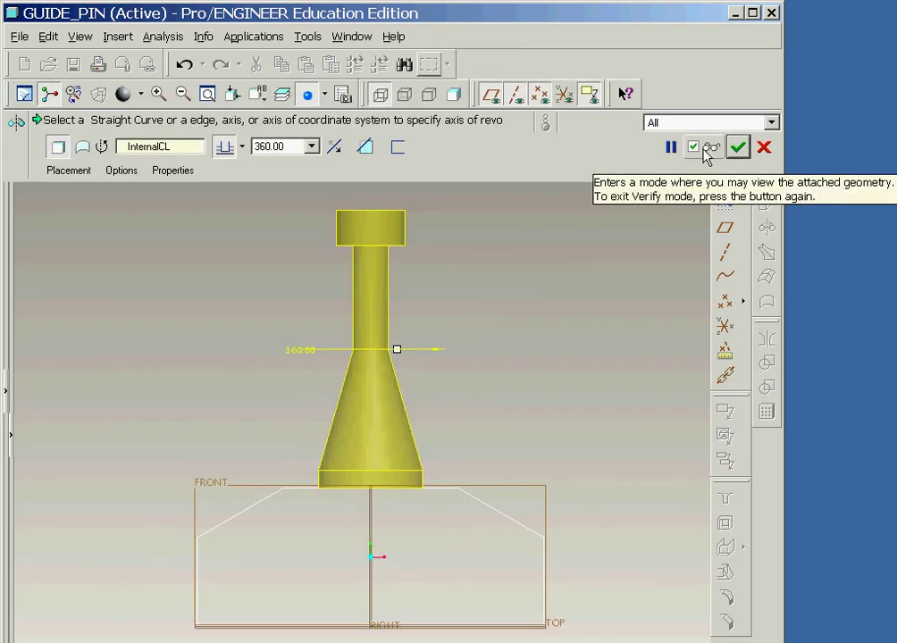
left_click(709, 148)
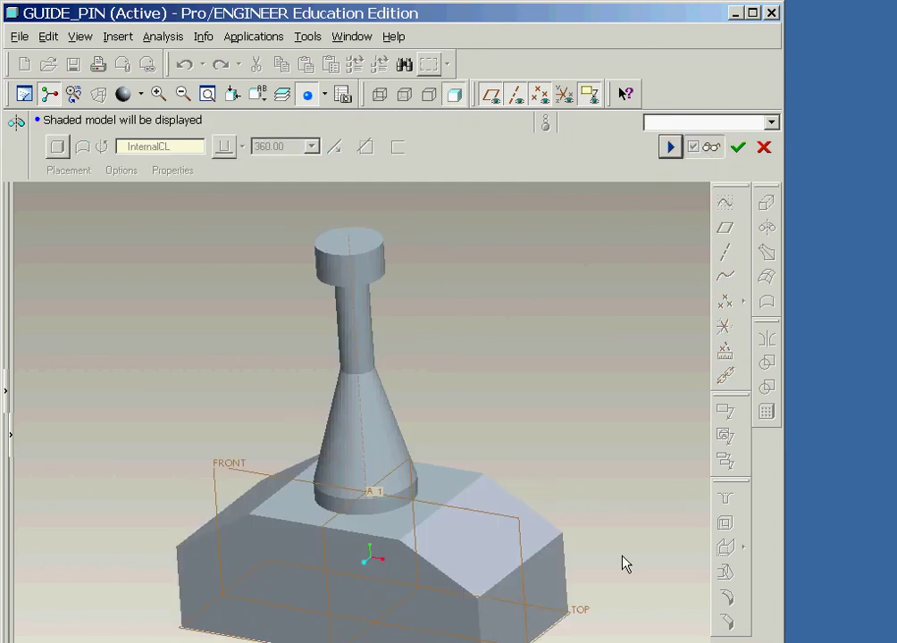